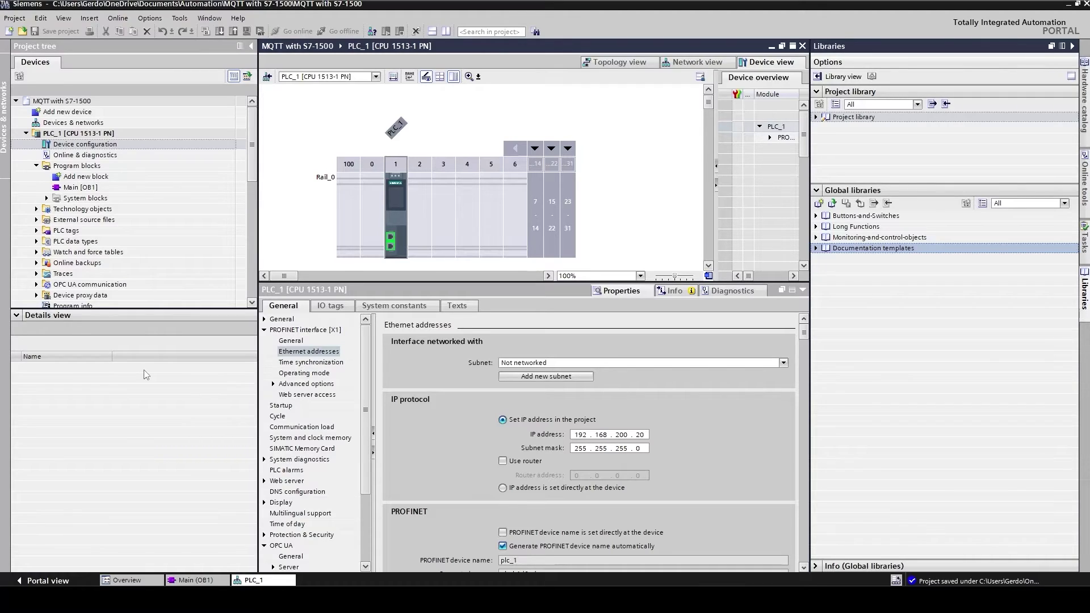
Step: Switch to the Chrome window showing the 'Use the SIMATIC controller as an MQTT client' support page
key(alt+Tab)
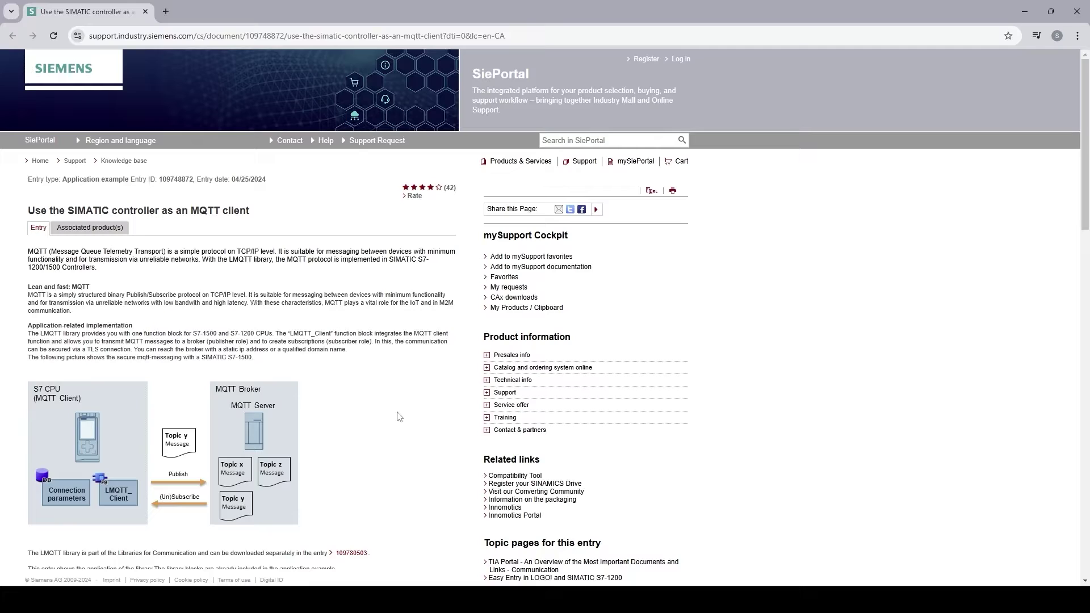
Step: Scroll through the MQTT client entry's description, criteria and download links
scroll(399, 416, down, 5)
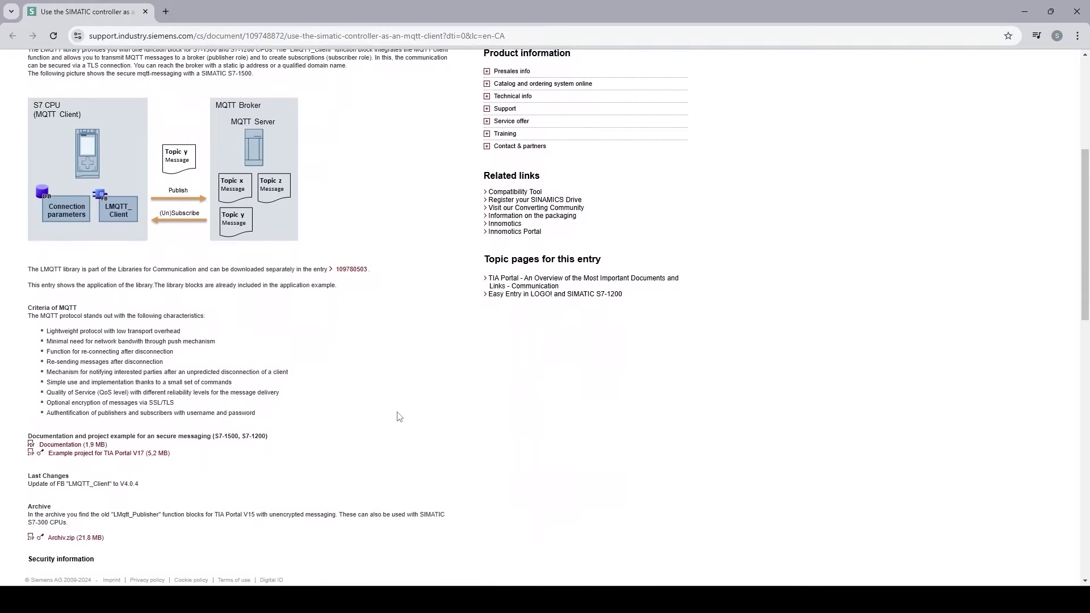
scroll(369, 386, up, 4)
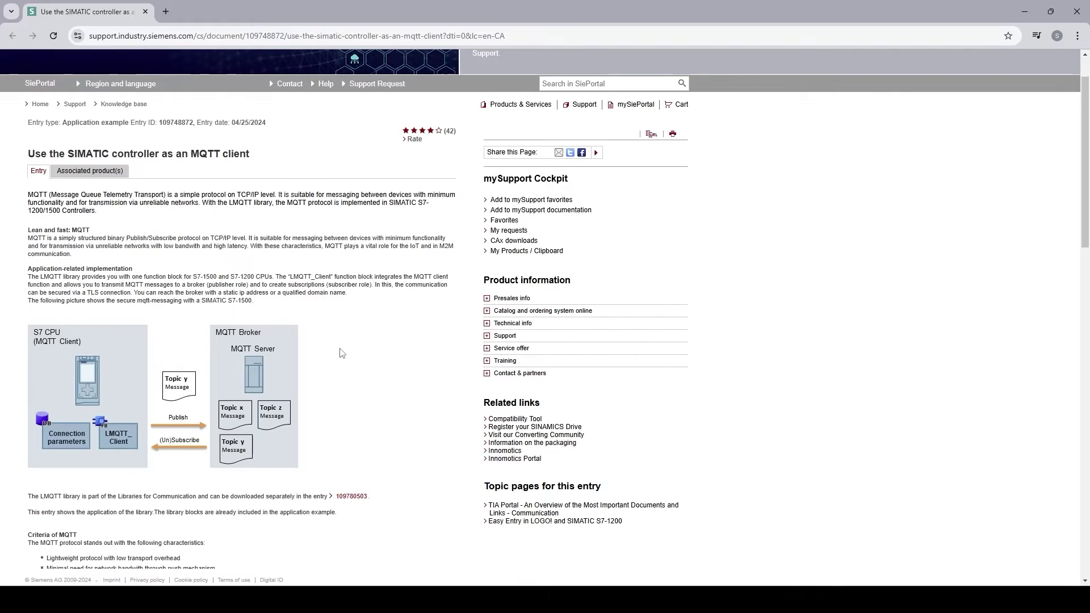
scroll(341, 353, down, 6)
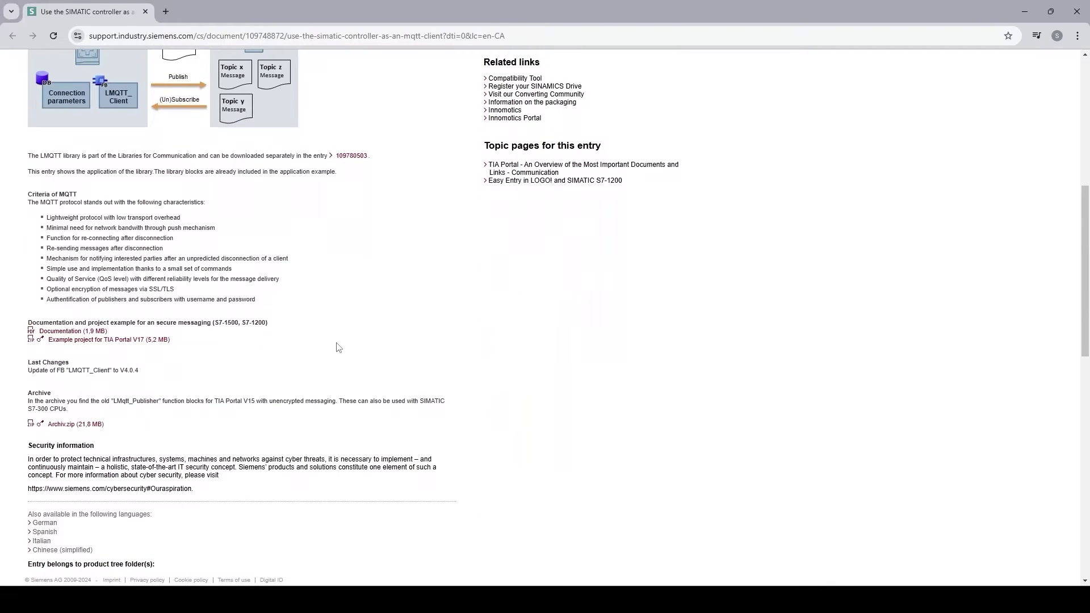
scroll(328, 336, down, 2)
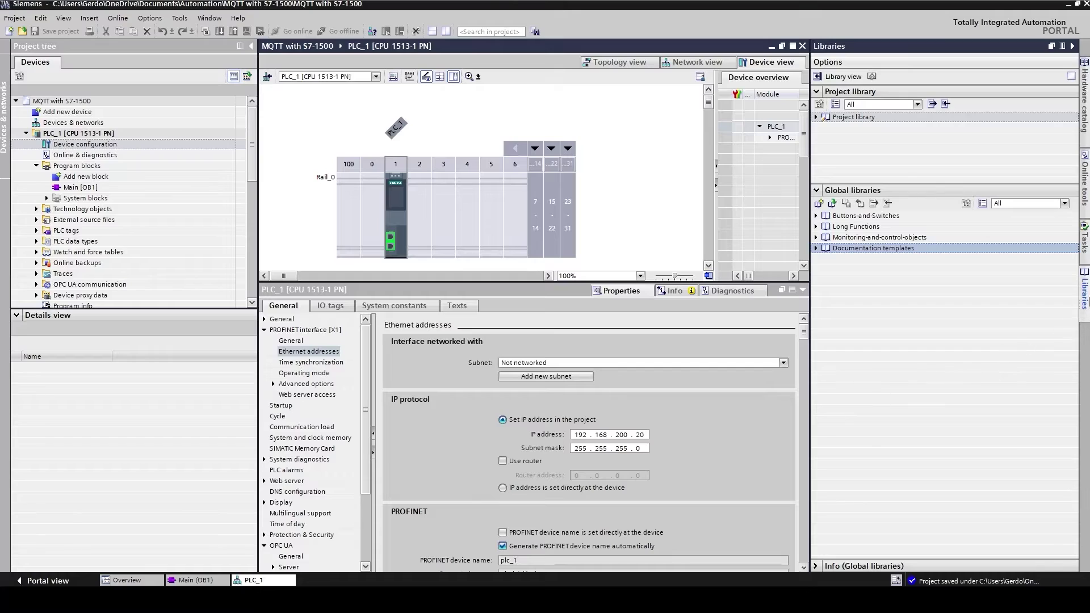
Step: Open the LMqtt library file from the LMqtt folder as a global library and expand it
click(1084, 301)
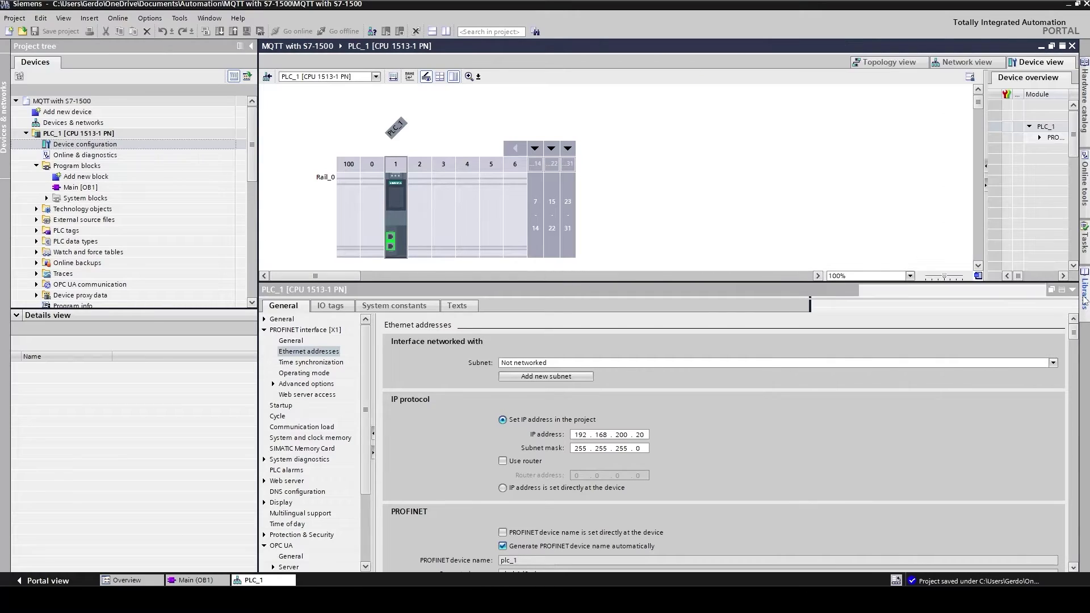
click(1084, 304)
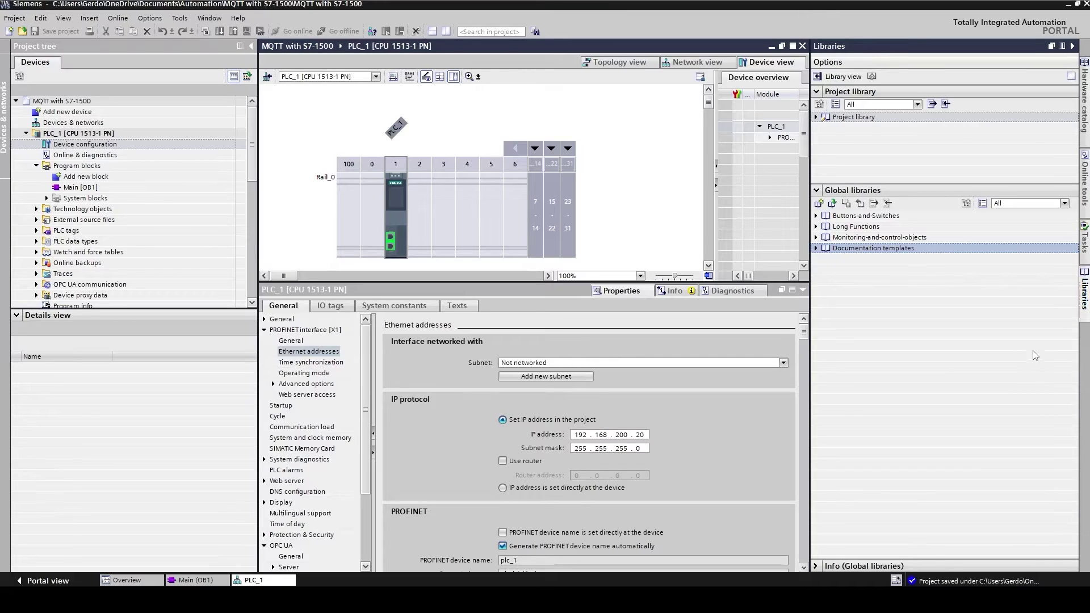
click(832, 203)
click(651, 314)
double_click(650, 314)
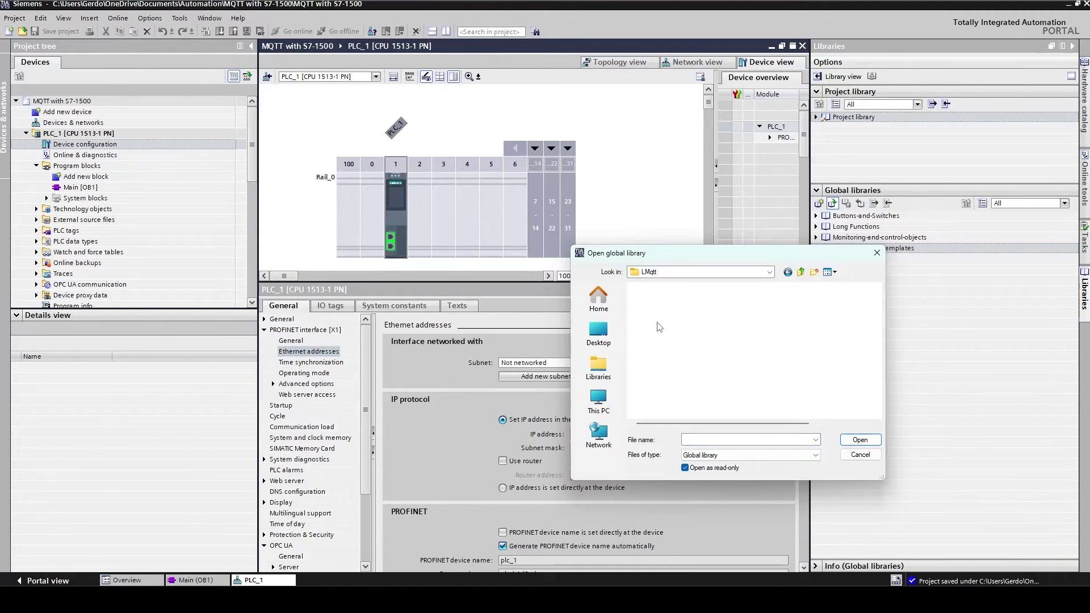
click(649, 314)
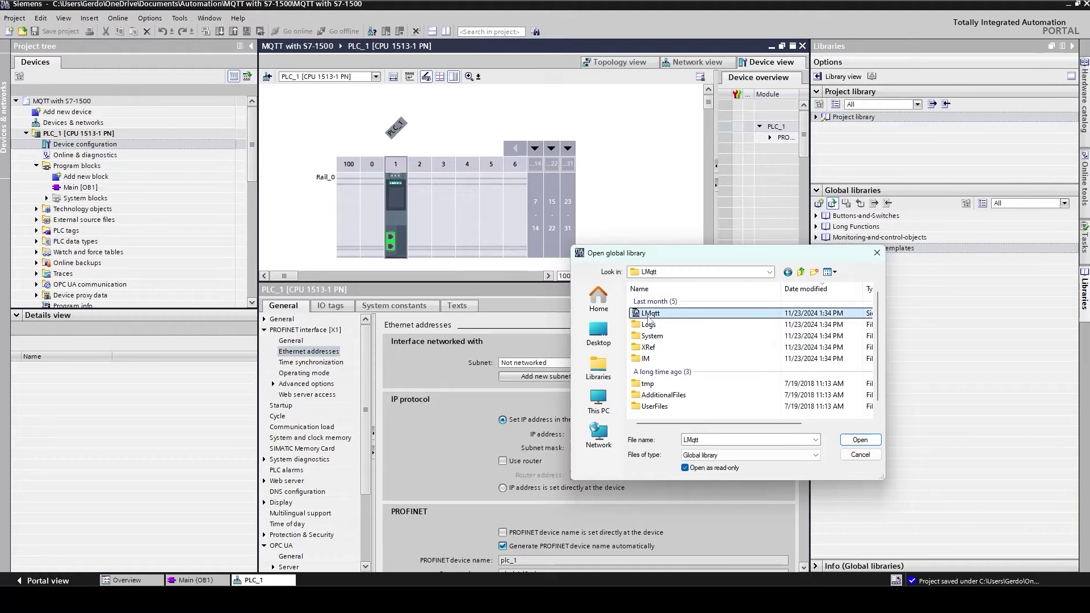
click(858, 440)
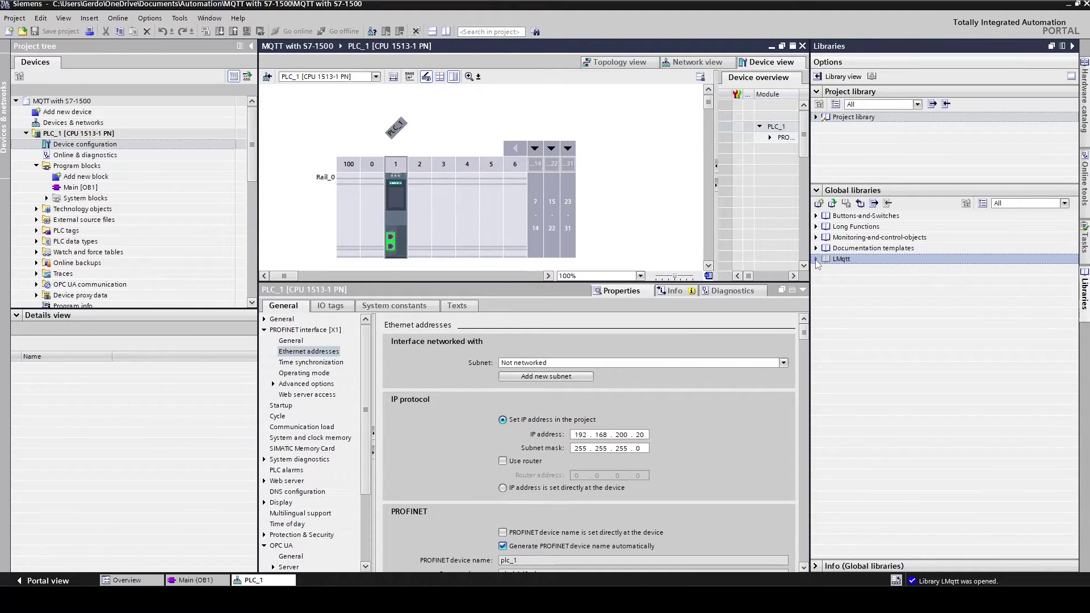
click(816, 260)
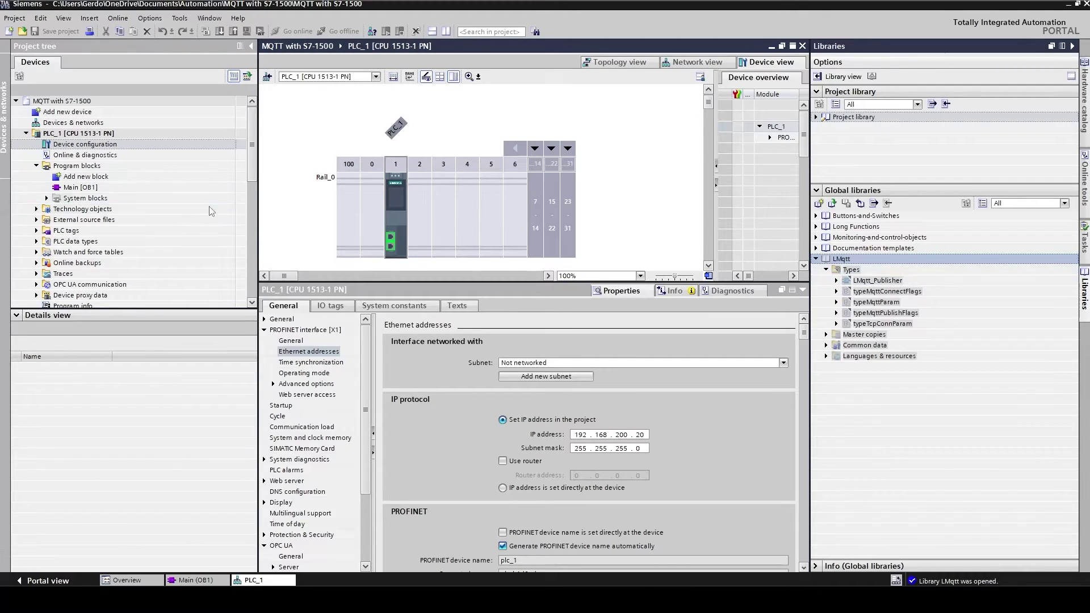
Step: Place LMqtt_Publisher on Network 1 of Main [OB1] with the default instance DB LMqtt_Publisher_DB
double_click(141, 186)
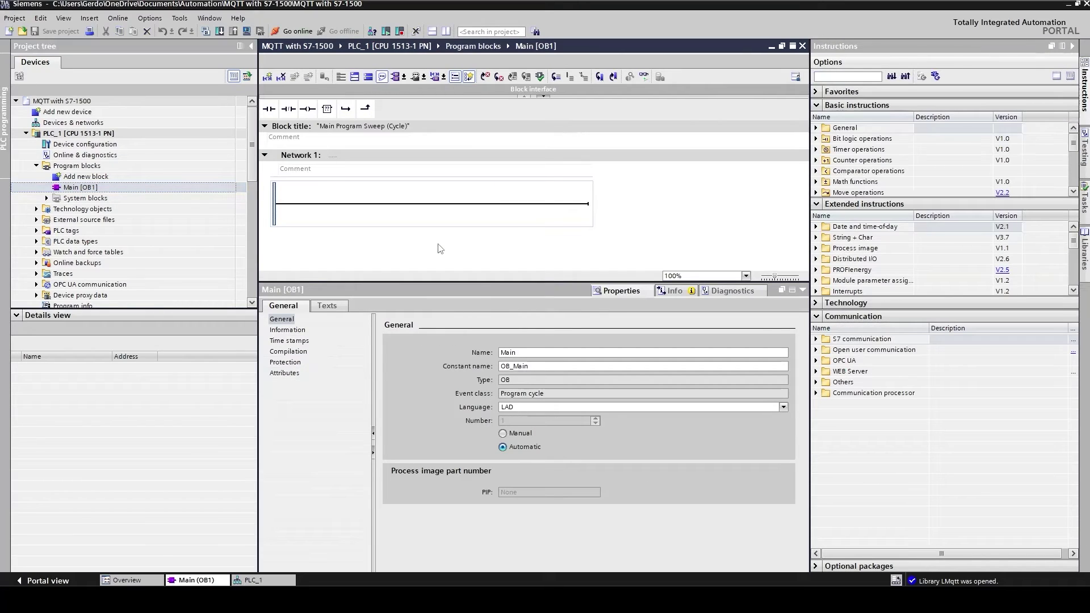
click(1084, 250)
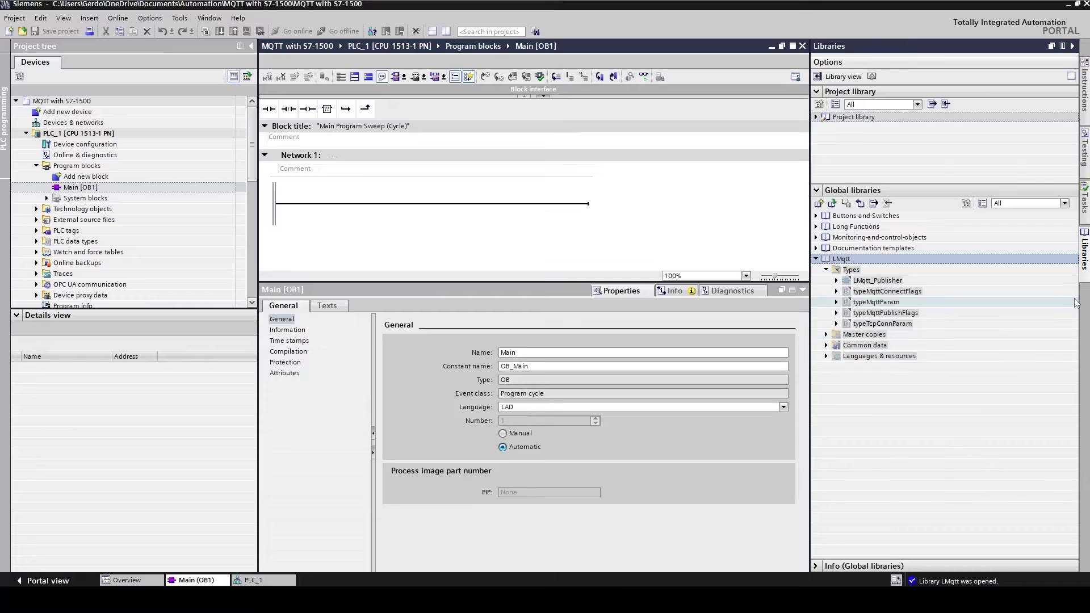
click(866, 282)
drag(866, 282, 399, 206)
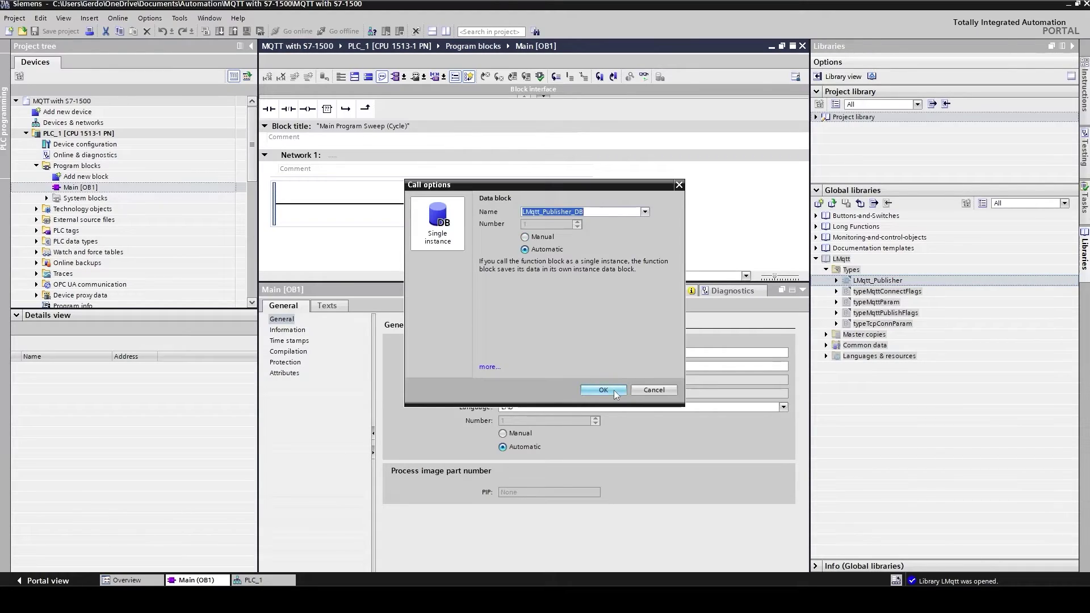
click(614, 390)
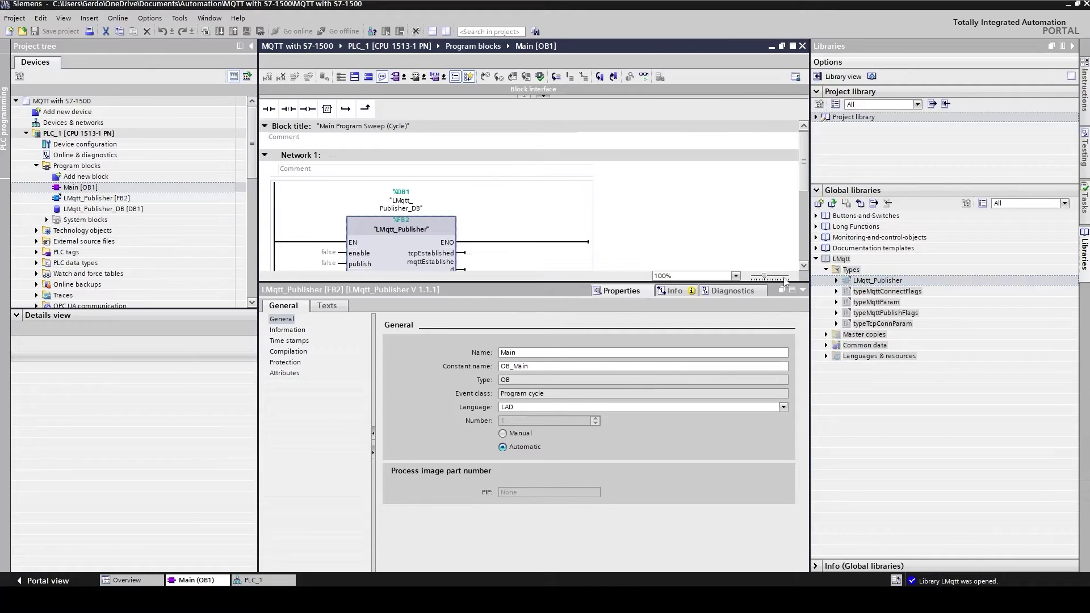
click(802, 290)
click(420, 342)
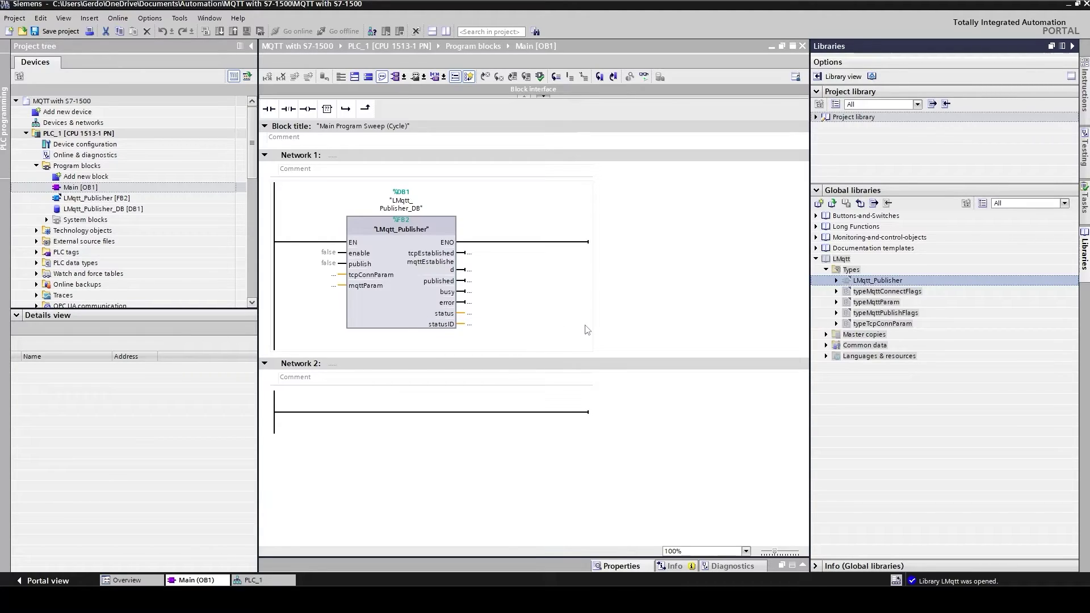
Step: Copy the LMqtt_Data master copy into the project's Program blocks
click(826, 335)
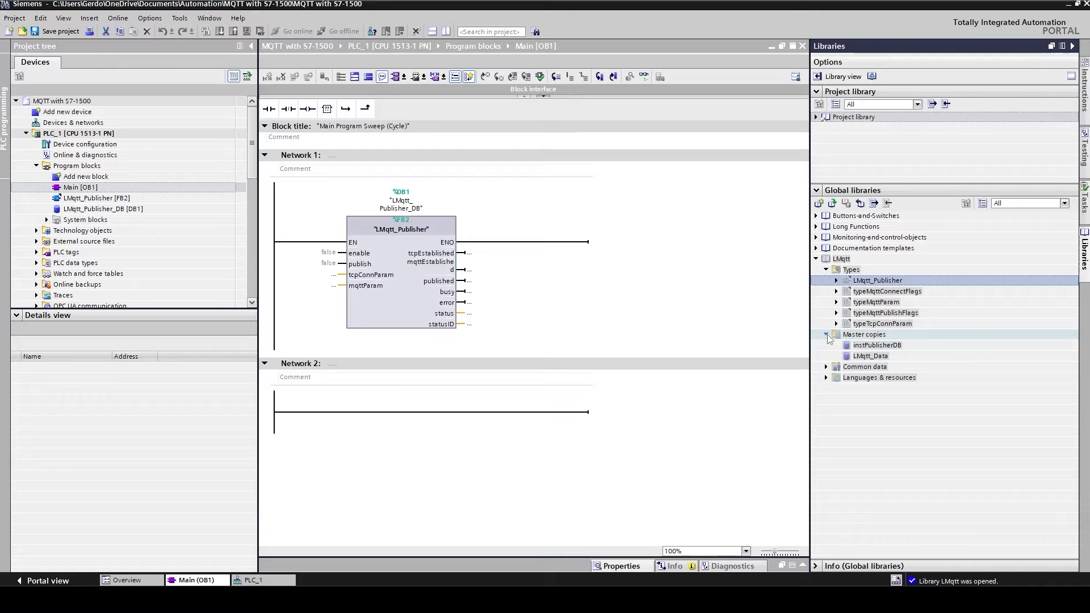
click(864, 357)
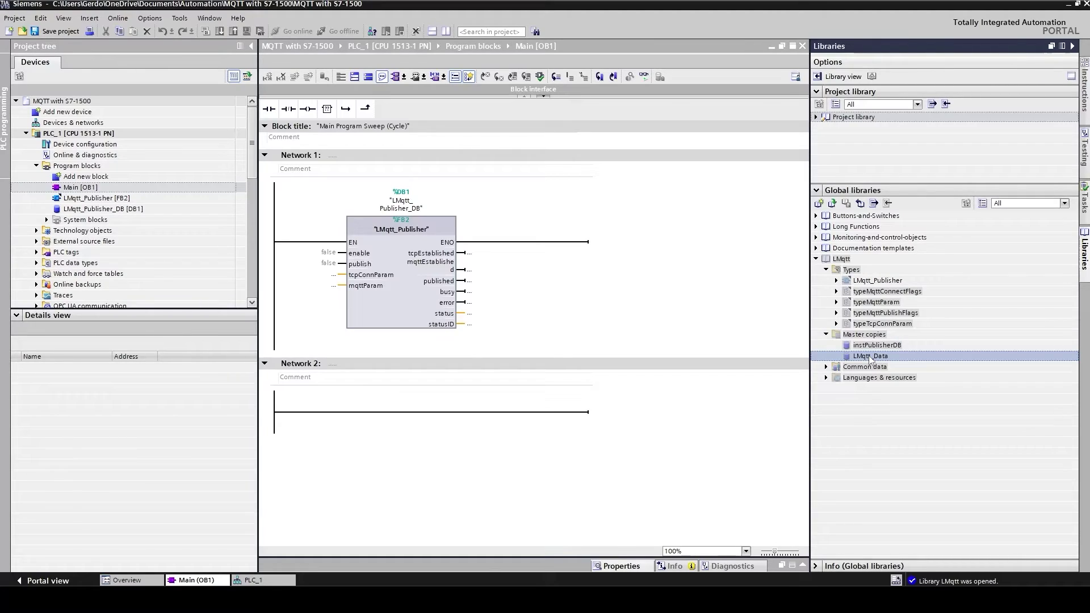
drag(870, 359, 82, 167)
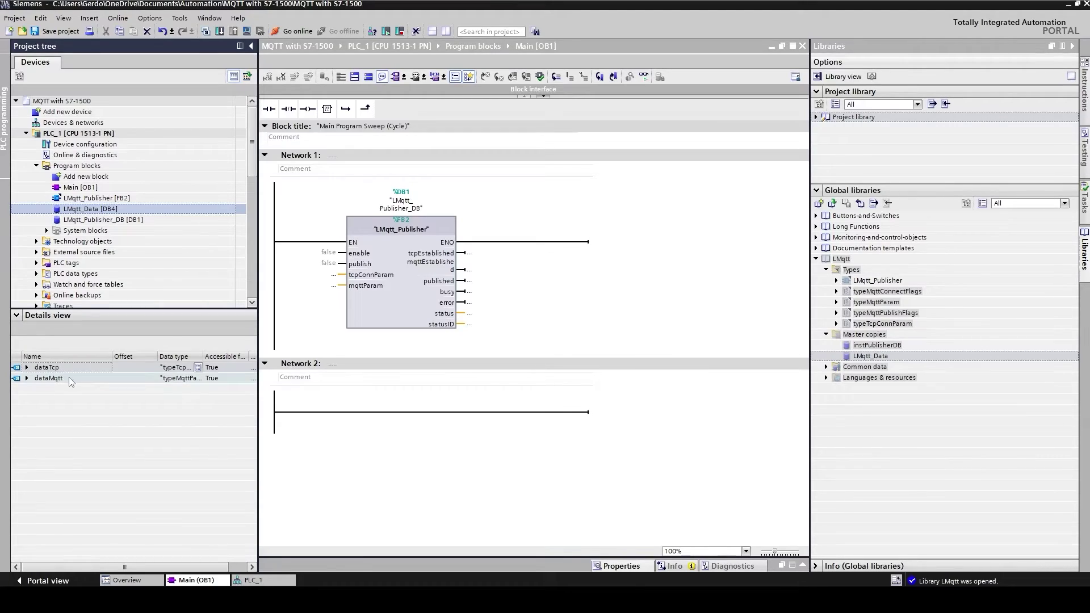
Step: Connect dataTcp to tcpConnParam and dataMqtt to mqttParam, then open LMqtt_Data [DB4]
click(39, 367)
drag(39, 368, 332, 274)
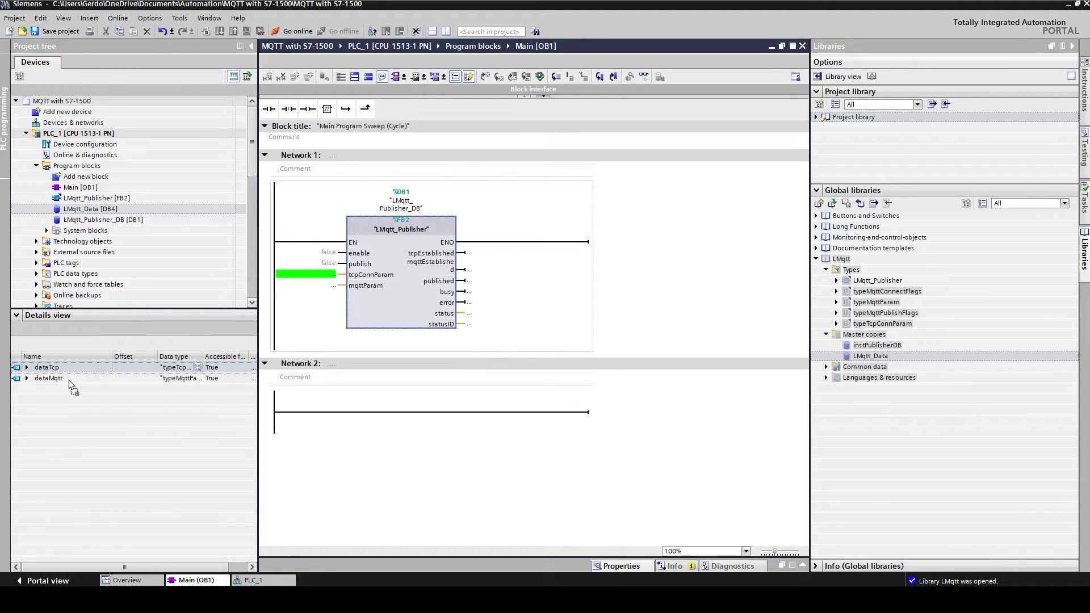
drag(52, 381, 334, 303)
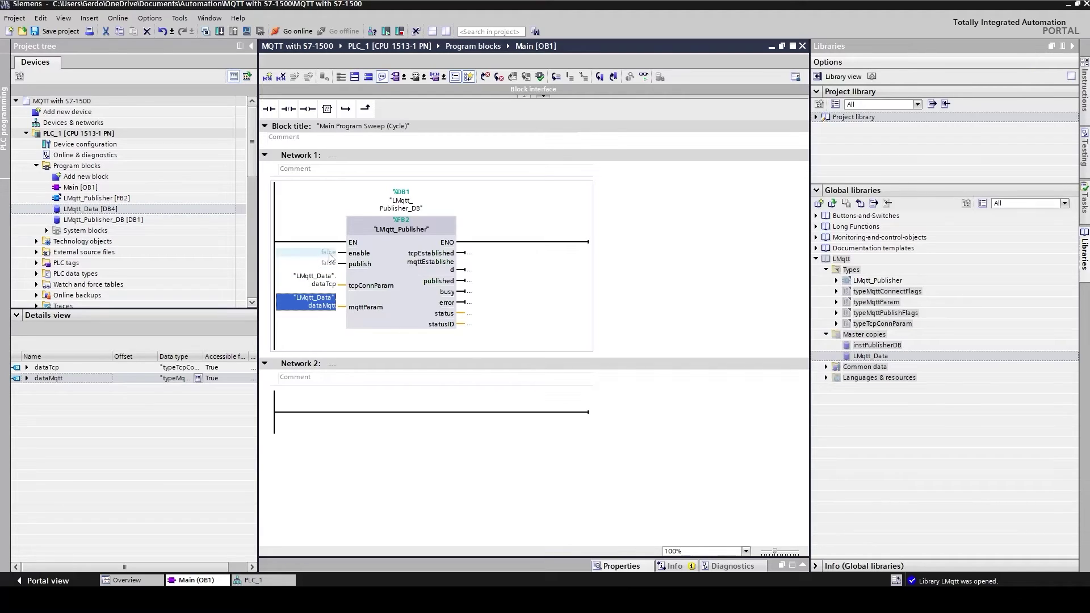
double_click(88, 209)
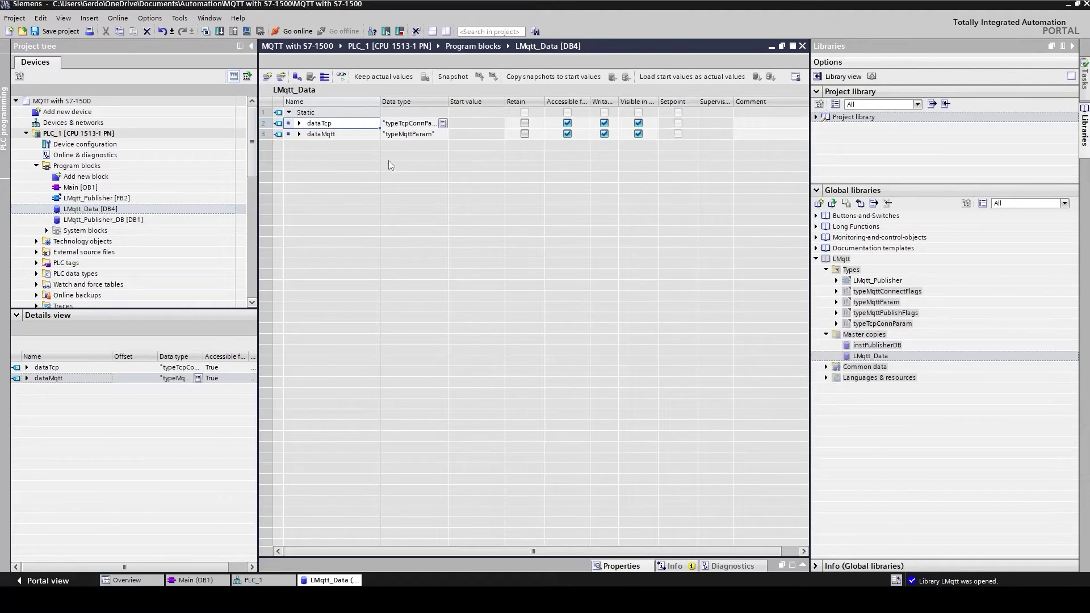
Step: Show LMqtt_Data beside Main and insert seven empty rows in the DB table
click(446, 31)
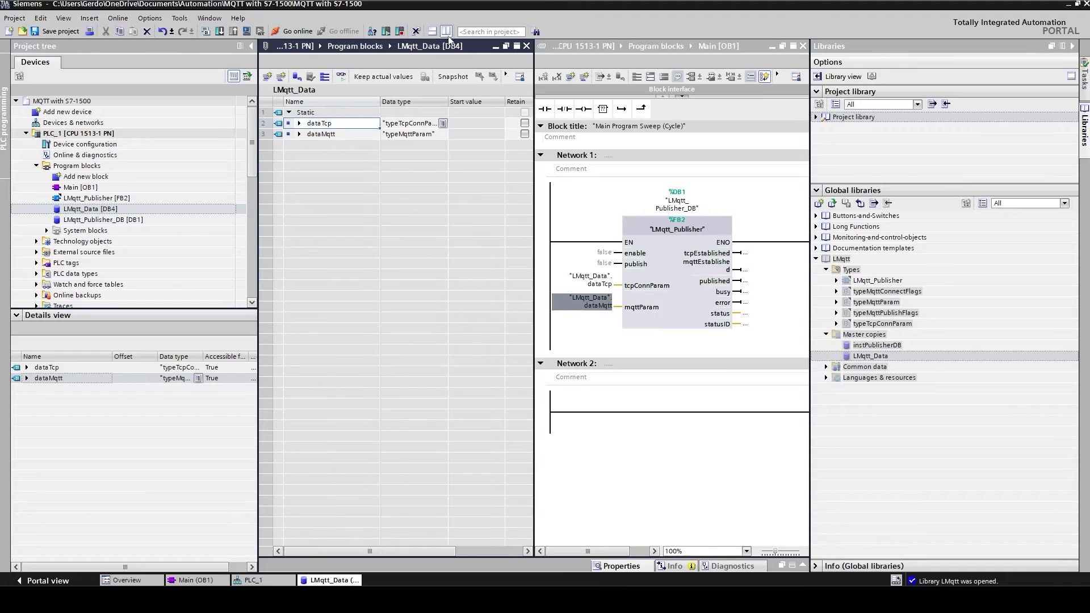
click(1071, 46)
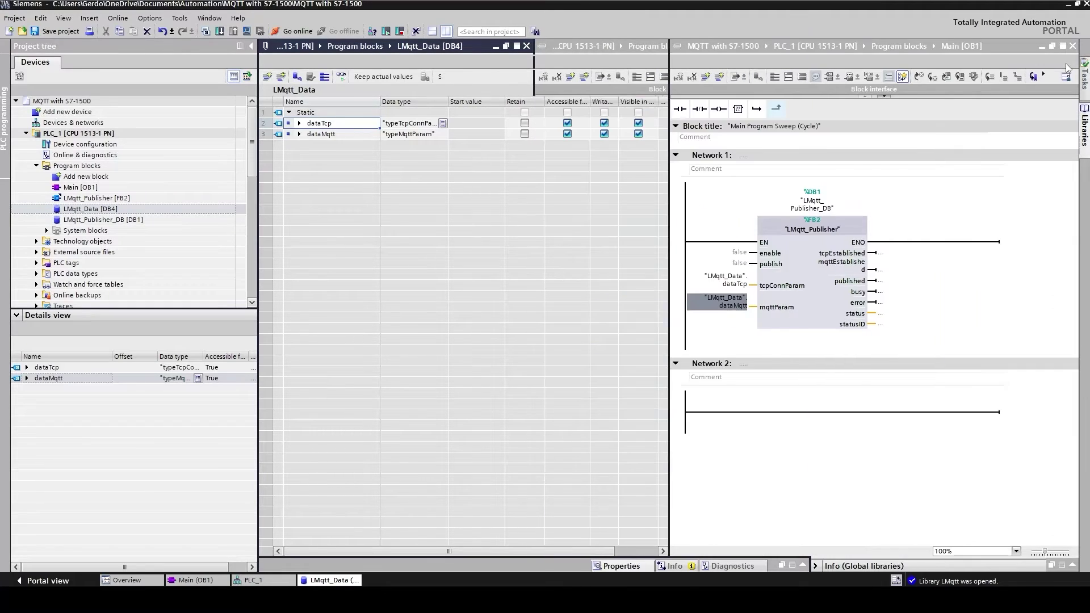
click(411, 227)
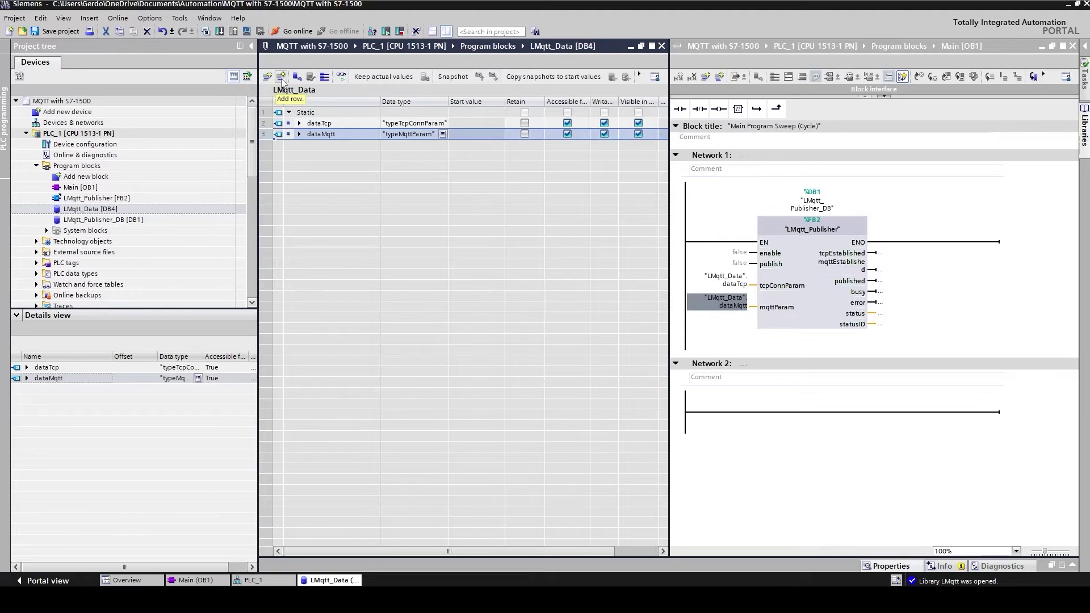
click(281, 80)
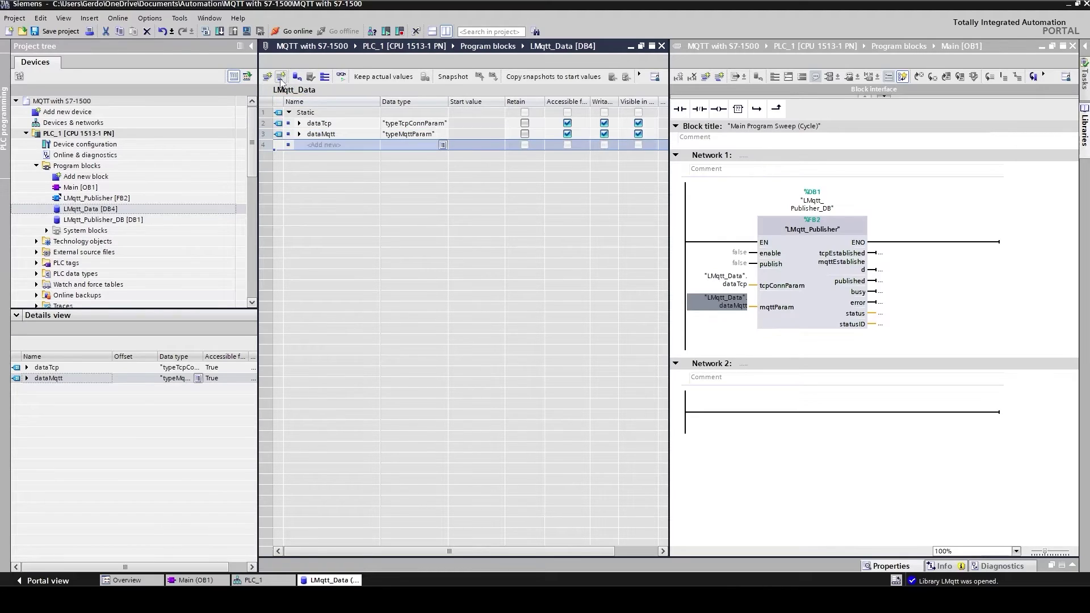
click(281, 80)
click(281, 80)
click(281, 80)
click(281, 80)
click(281, 80)
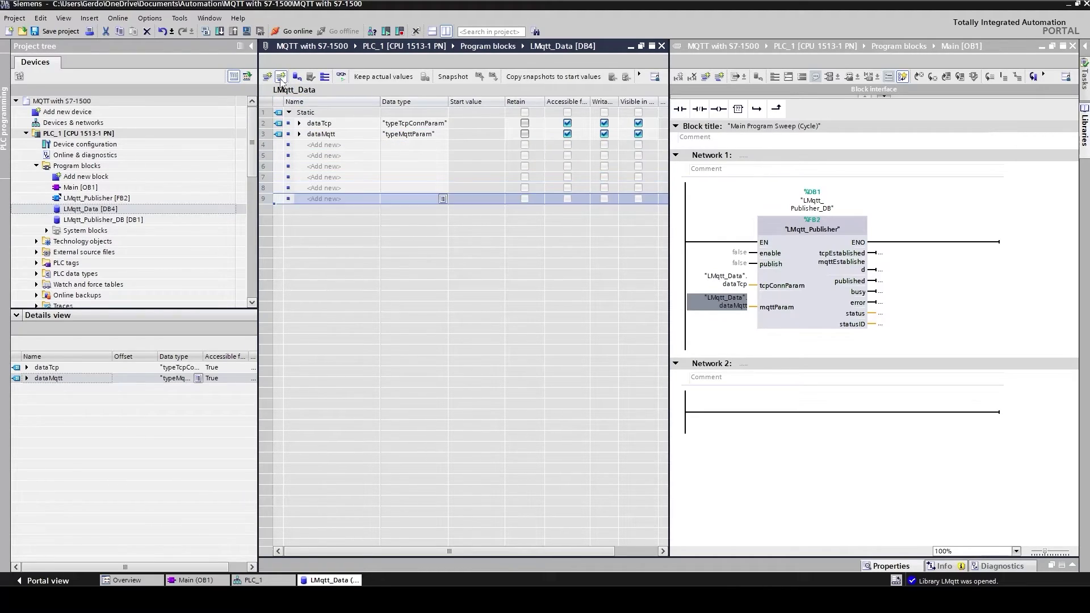
click(281, 80)
click(280, 80)
click(280, 80)
click(281, 80)
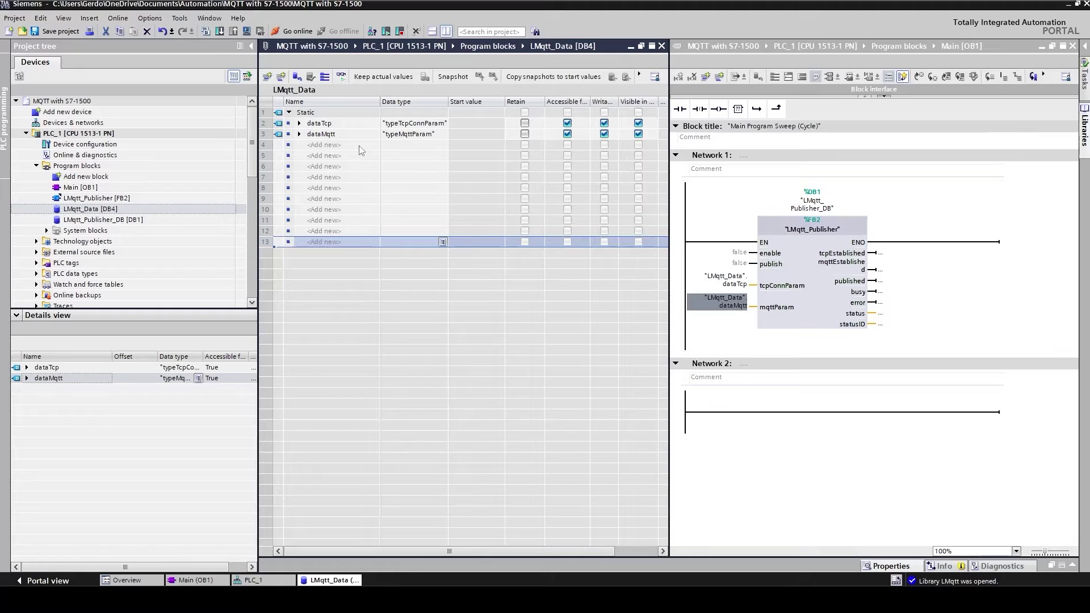
Step: Add Bool variables Enable, Publish, tcpEstablished and mqttEstablished to LMqtt_Data
click(335, 146)
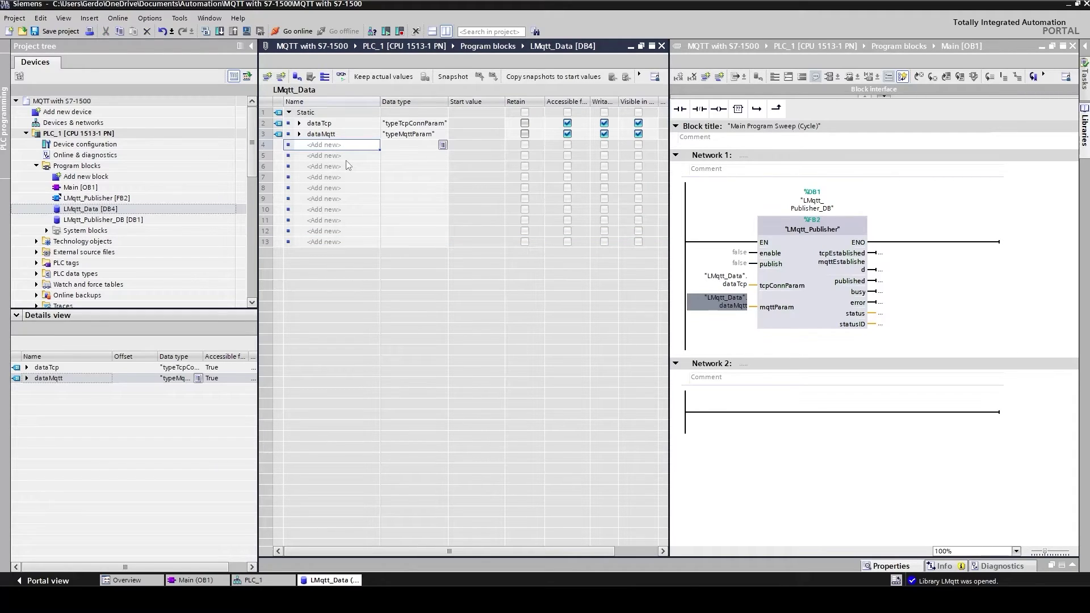
text(Enable)
key(Tab)
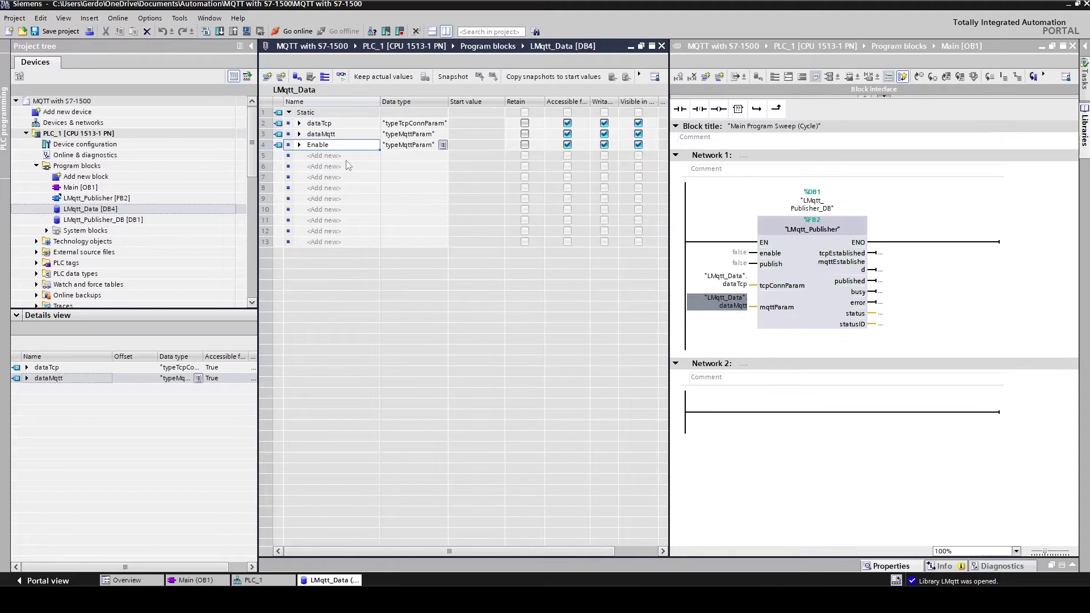
text(bool)
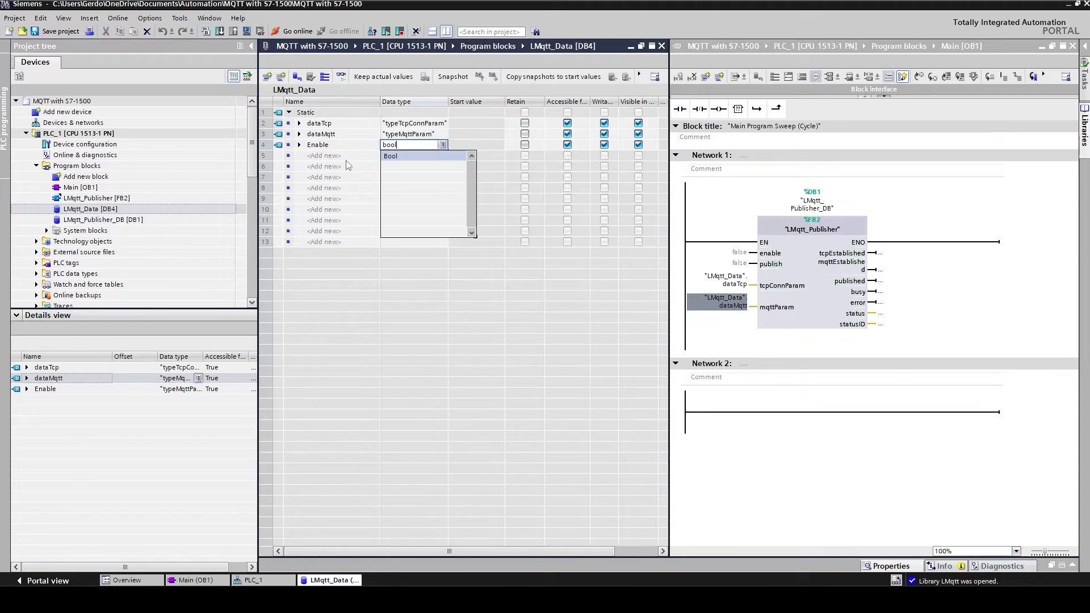
key(Return)
key(Return)
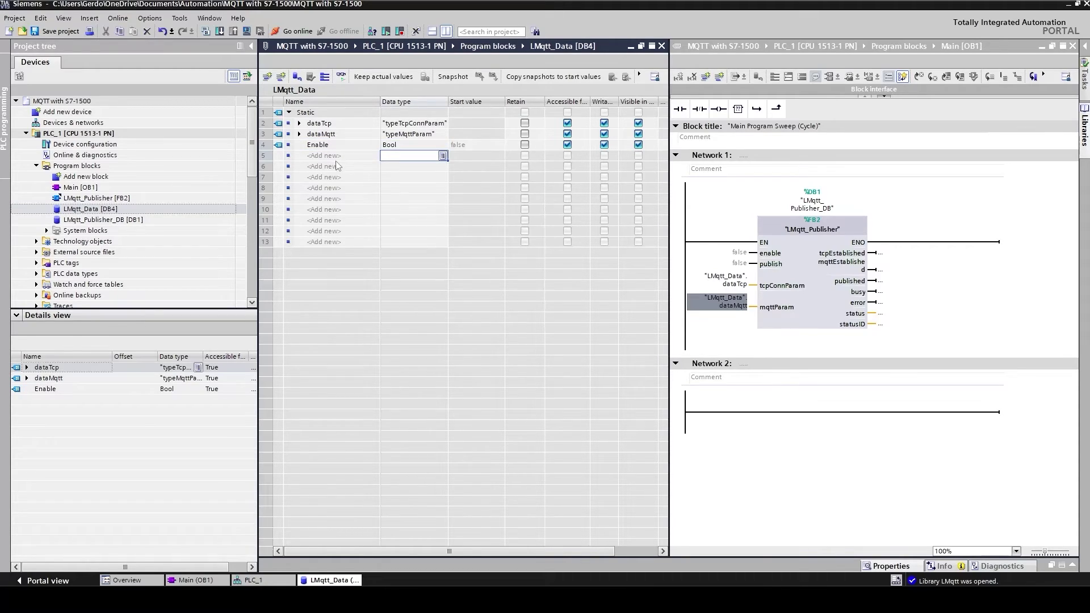
click(331, 157)
text(P)
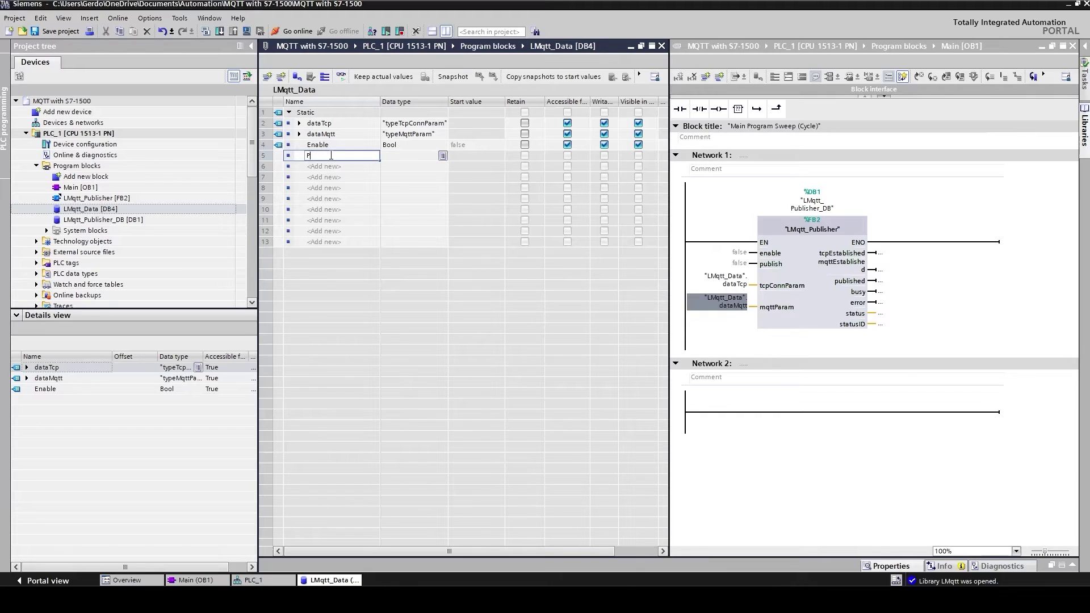
text(ublish)
click(318, 164)
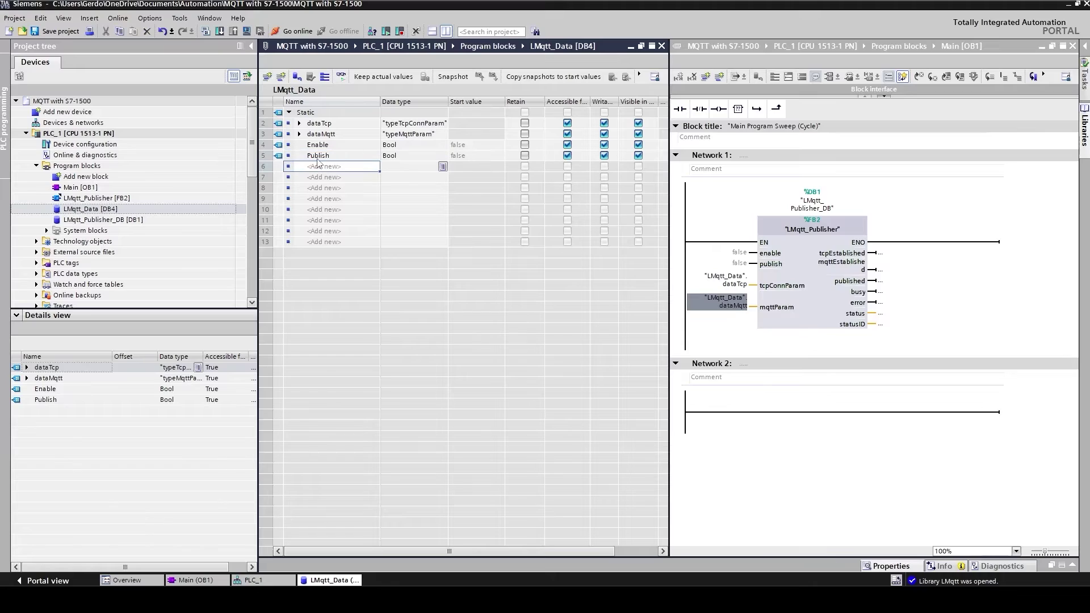
text(tcpEstablished)
key(Return)
text(m)
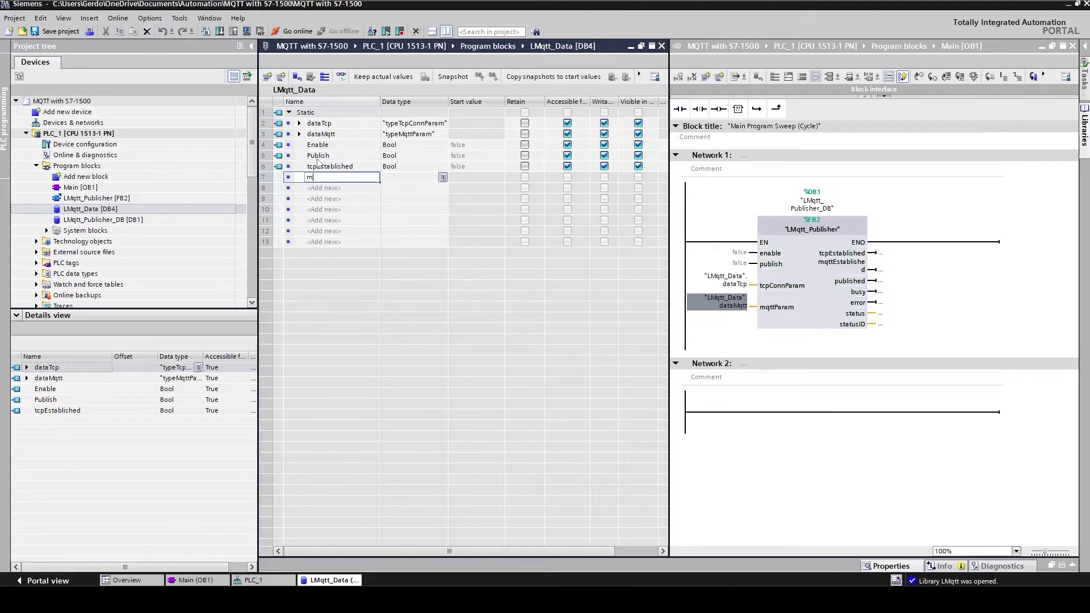
text(qttEstablished)
key(Return)
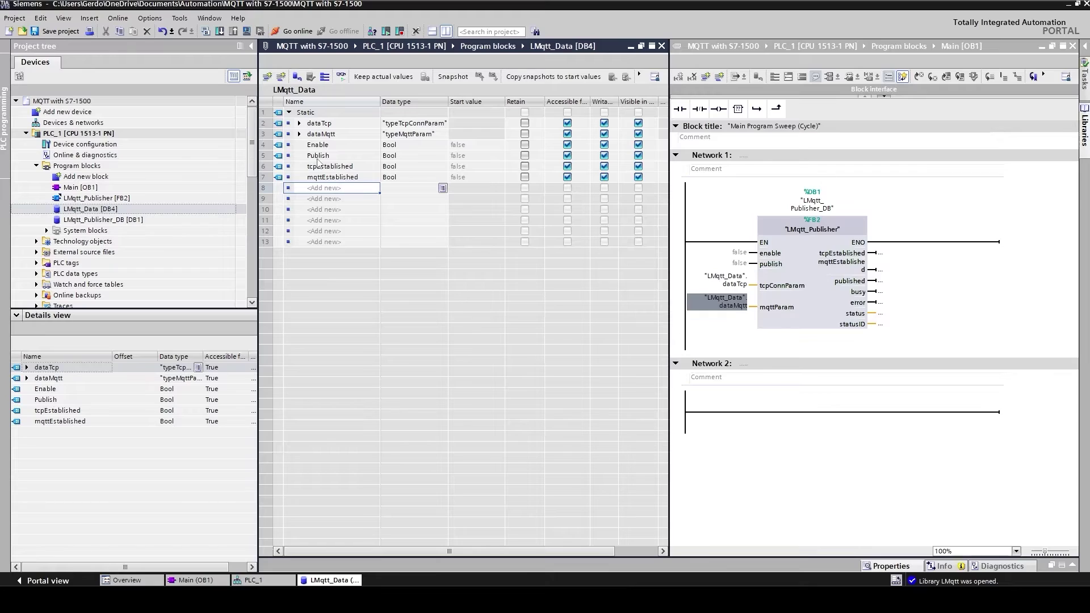
Step: Add Bool variables Published, busy and Error
text(published)
key(Return)
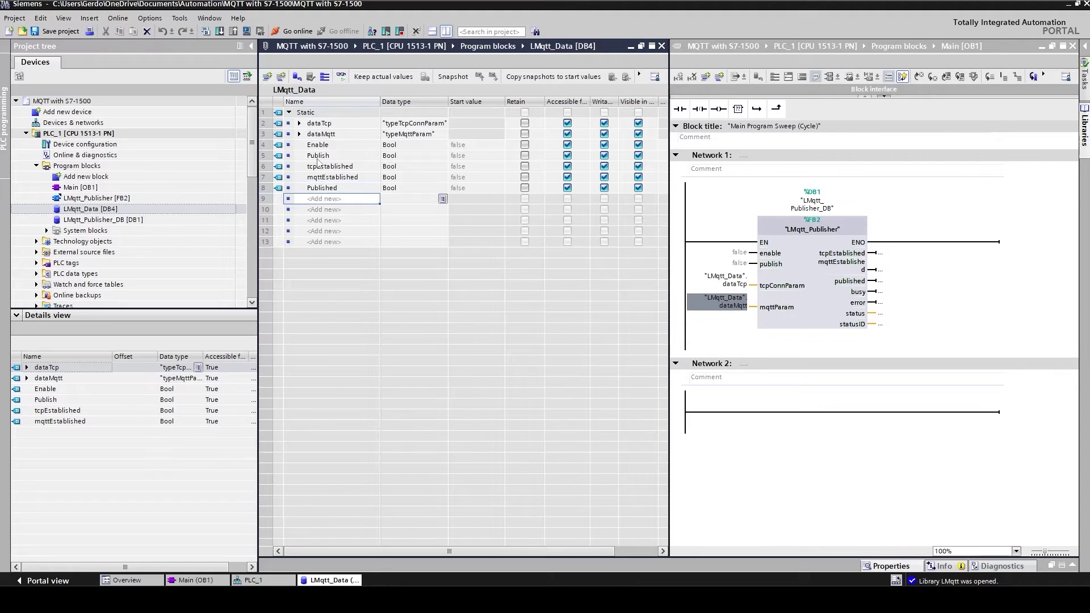
text(busy)
key(Return)
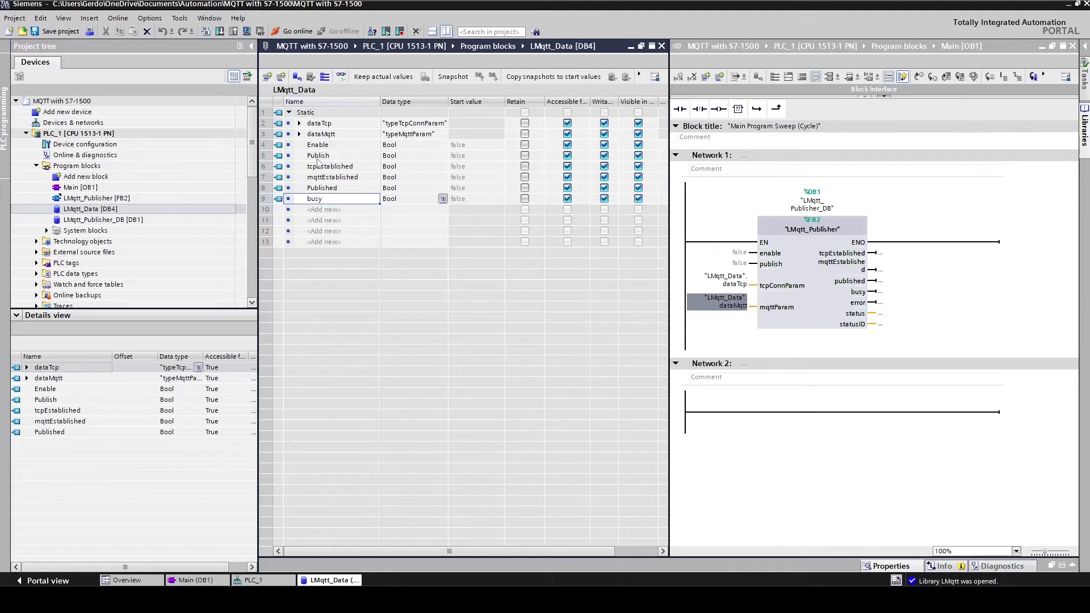
text(e)
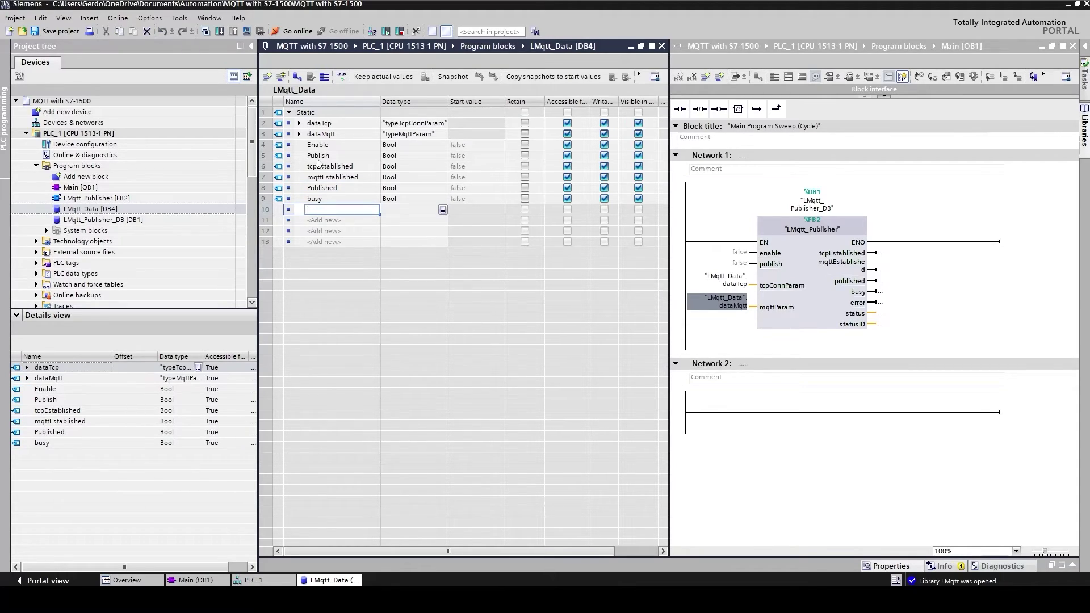
key(BackSpace)
text(Error)
key(Return)
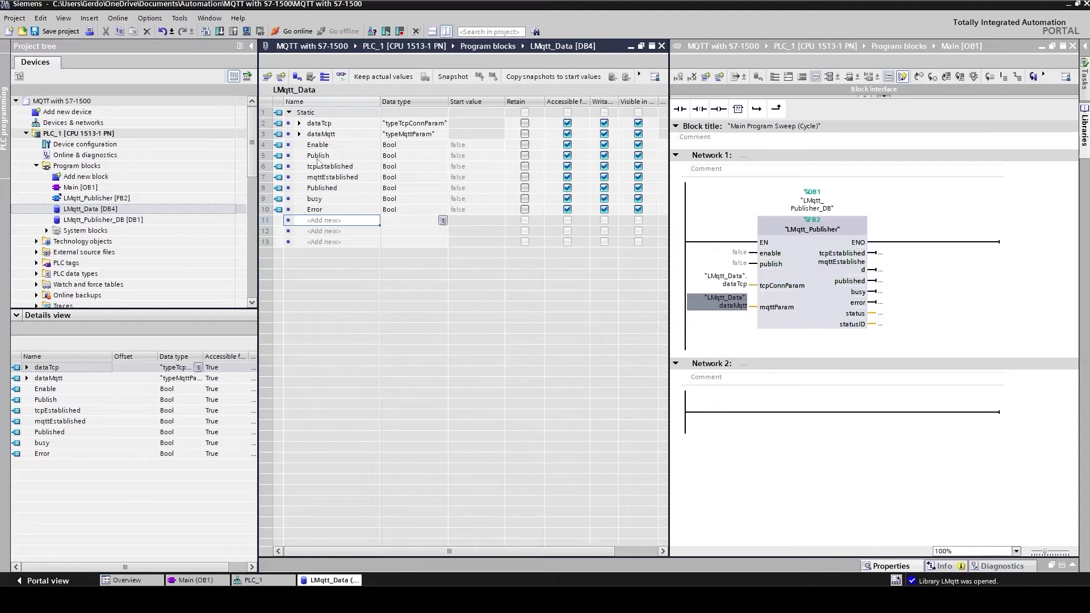
Step: Add Status as a DWord and StatusID as a Word
text(Status)
key(Return)
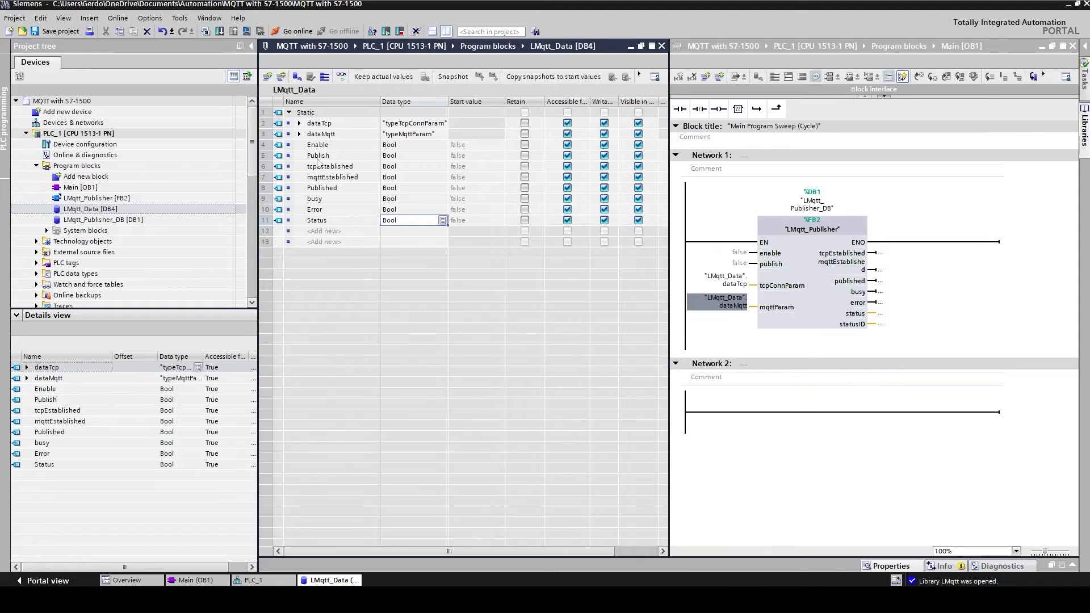
text(dword)
key(Return)
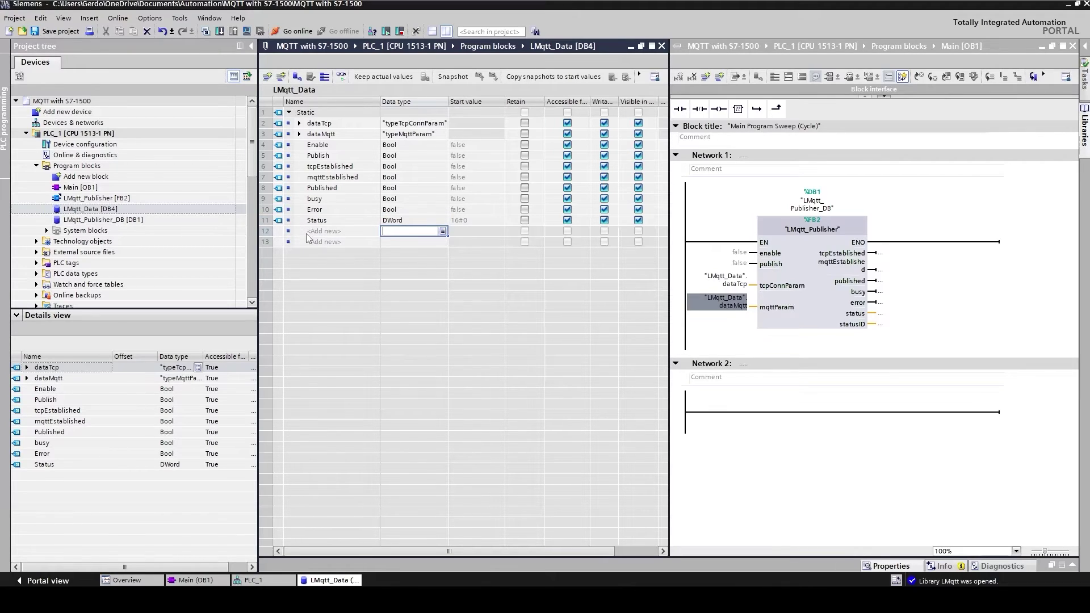
click(318, 231)
text(StatusID)
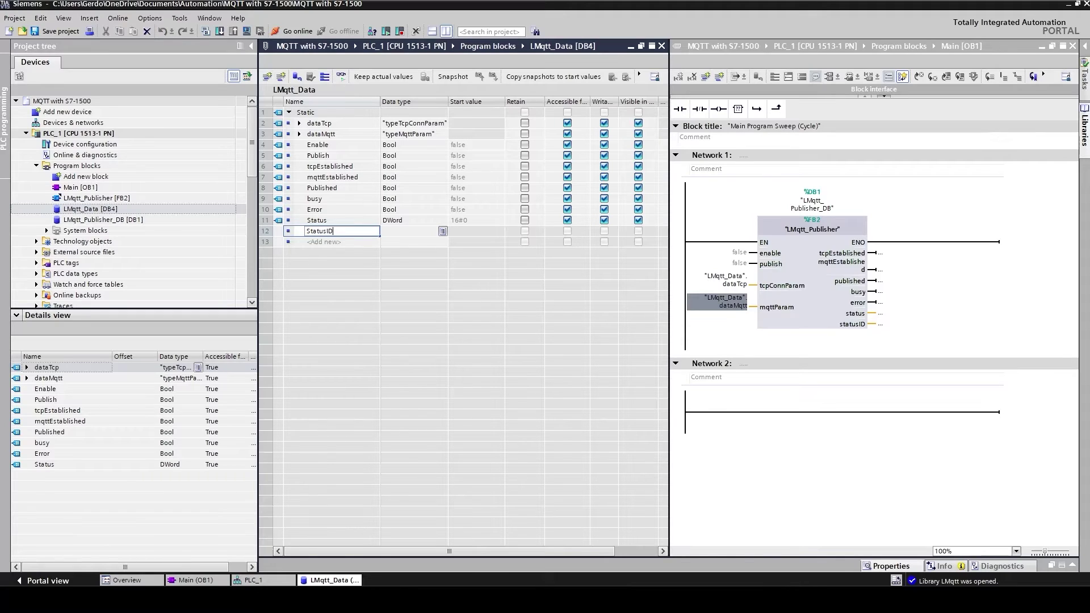
key(Return)
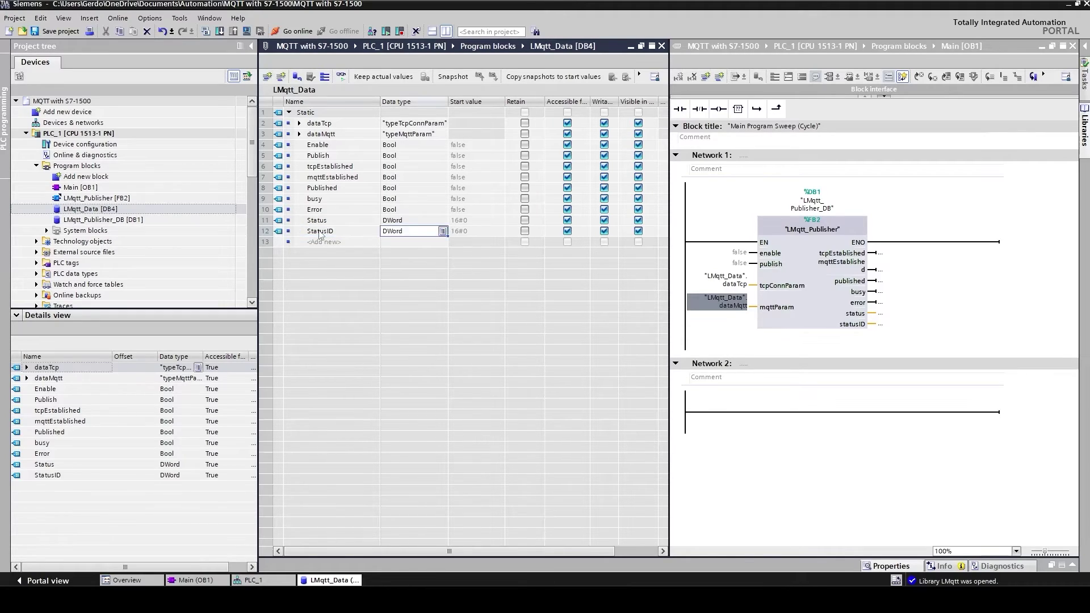
text(wor)
key(Return)
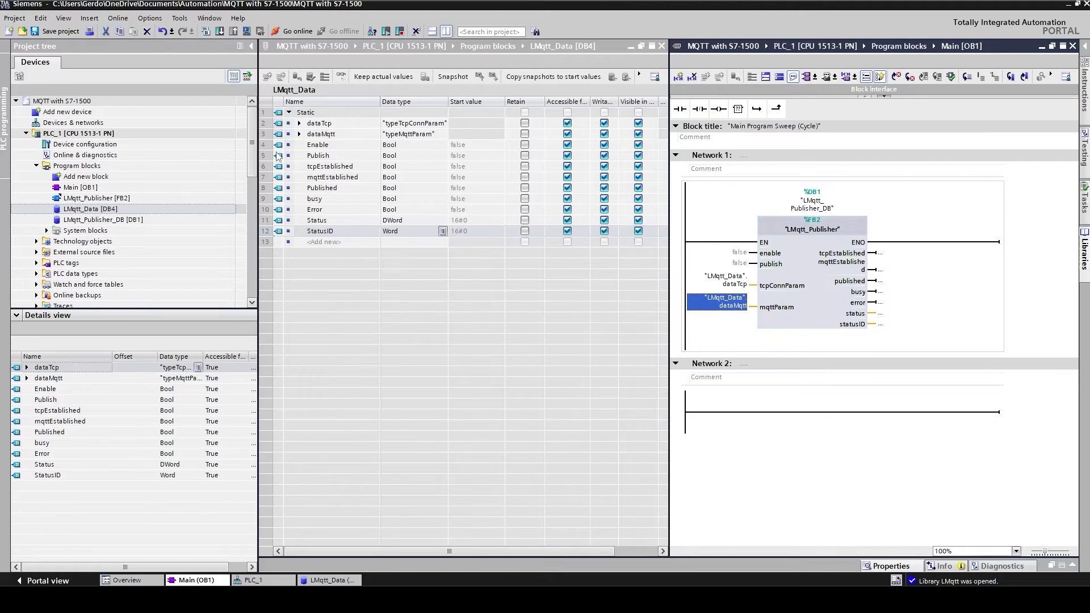
Step: Wire LMqtt_Data Enable and Publish to the publisher's enable and publish inputs
click(279, 145)
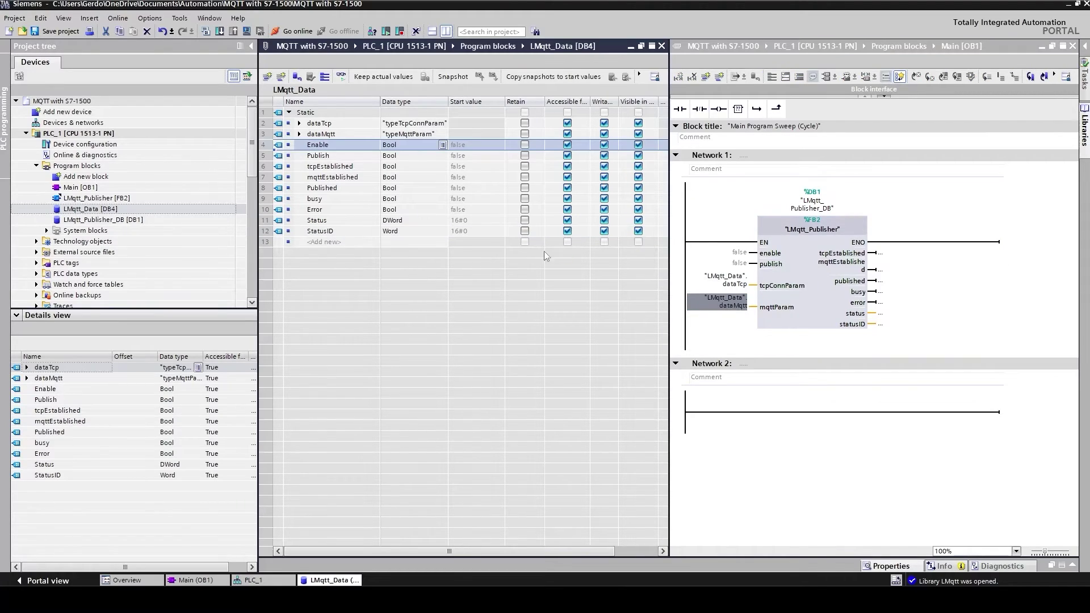
drag(545, 255, 738, 252)
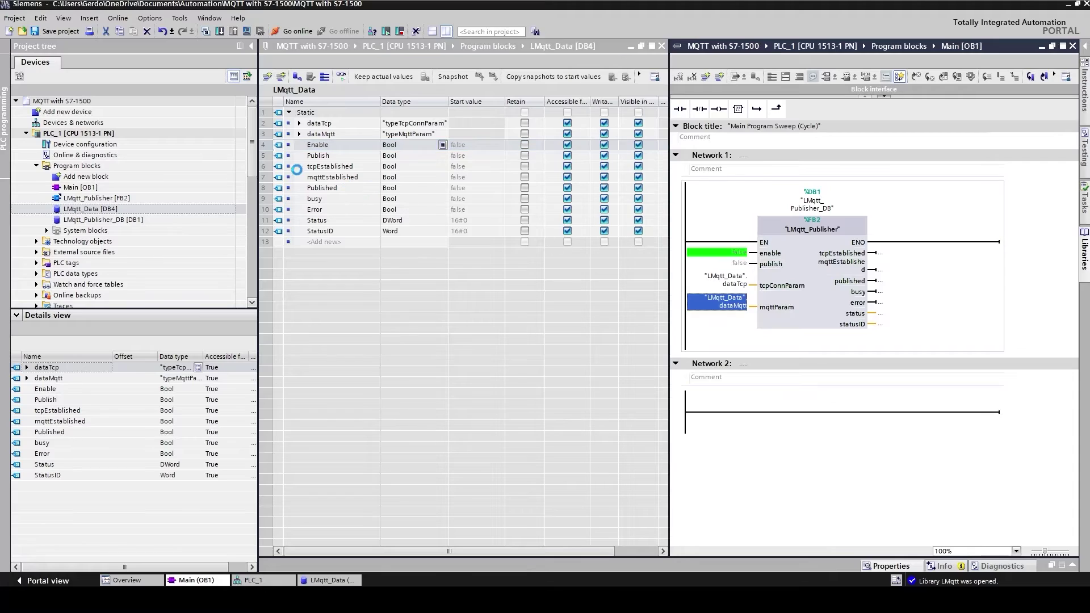
click(278, 158)
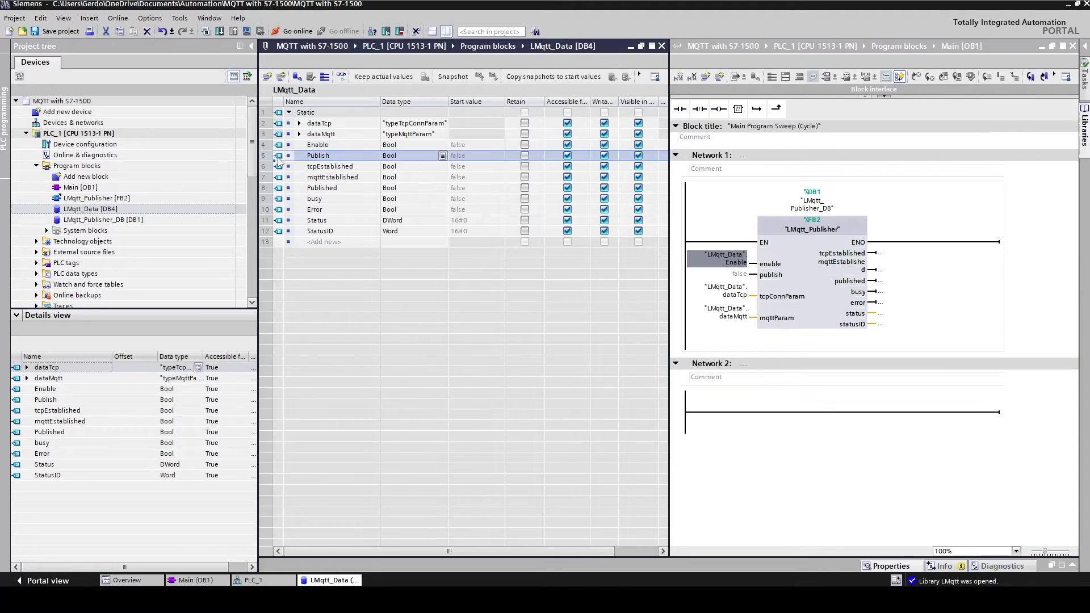
drag(279, 160, 743, 281)
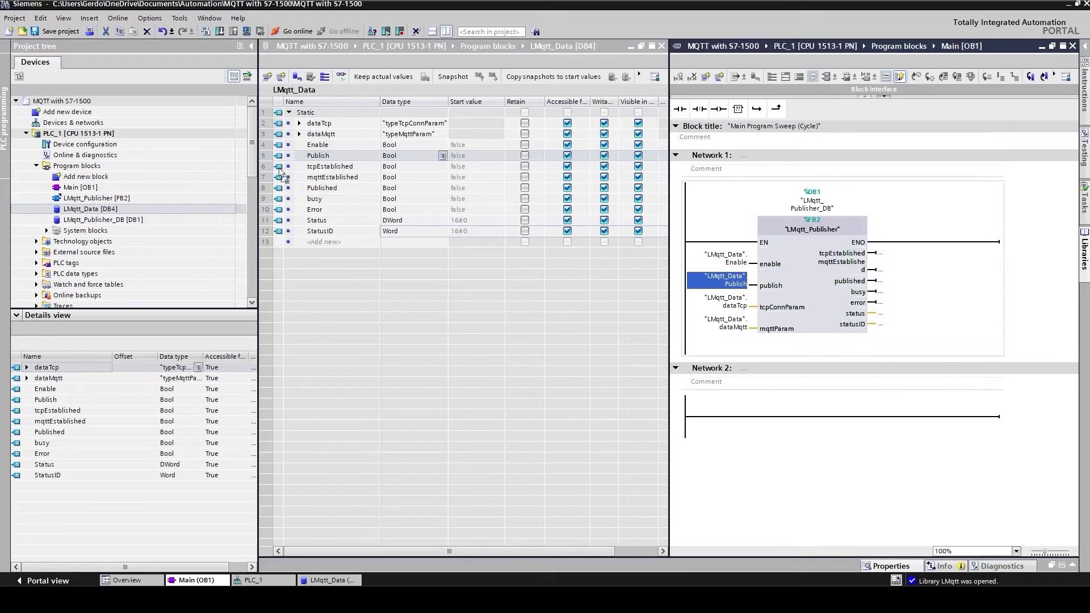
Step: Wire tcpEstablished, busy, Error, Status and StatusID to the publisher outputs and save the project
drag(279, 169, 893, 306)
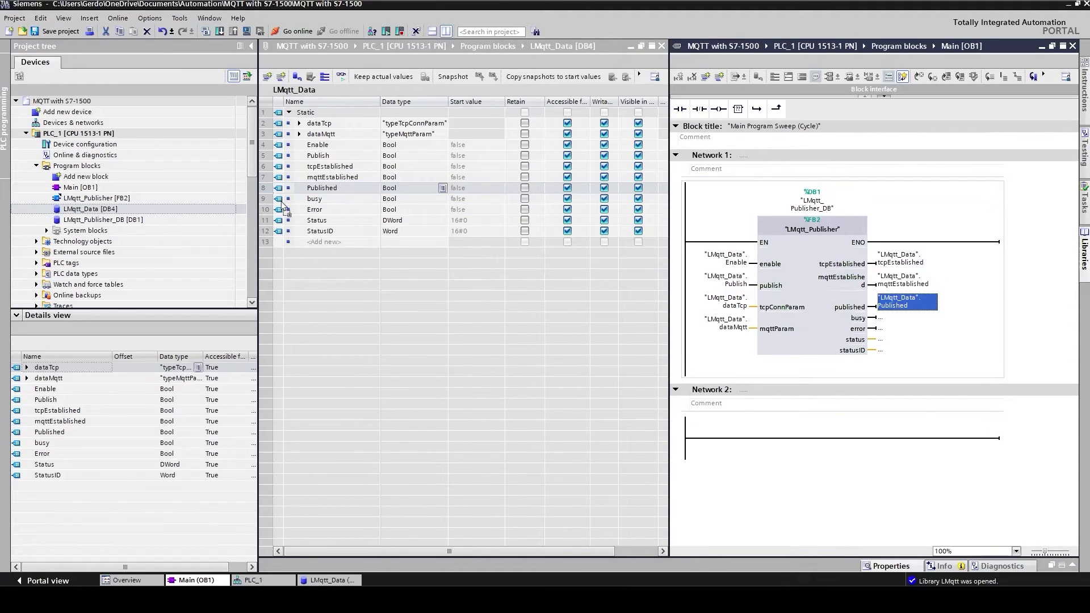
drag(279, 199, 884, 321)
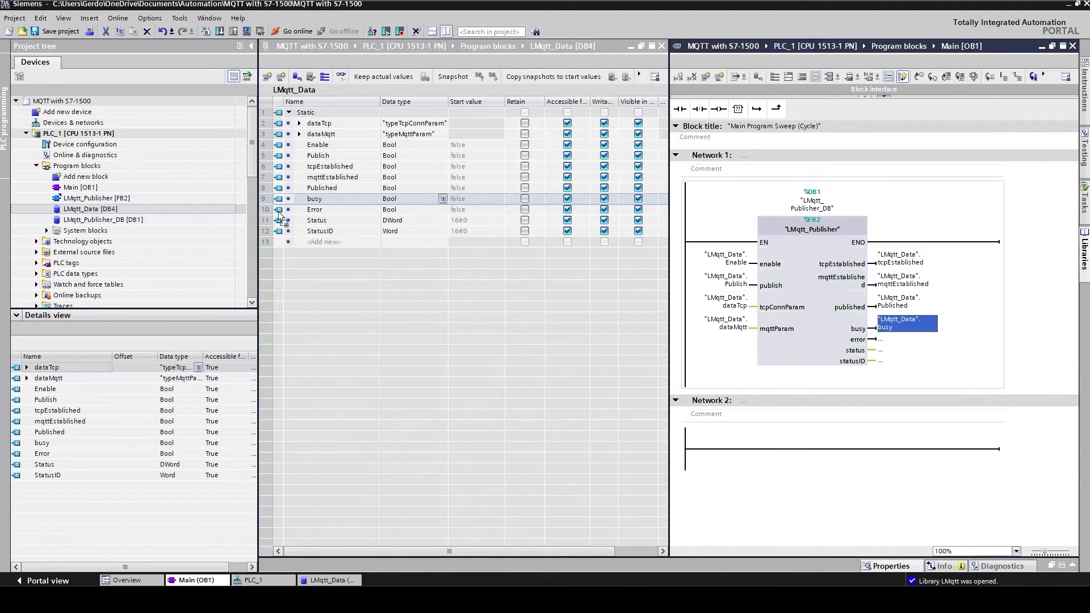
drag(279, 211, 902, 349)
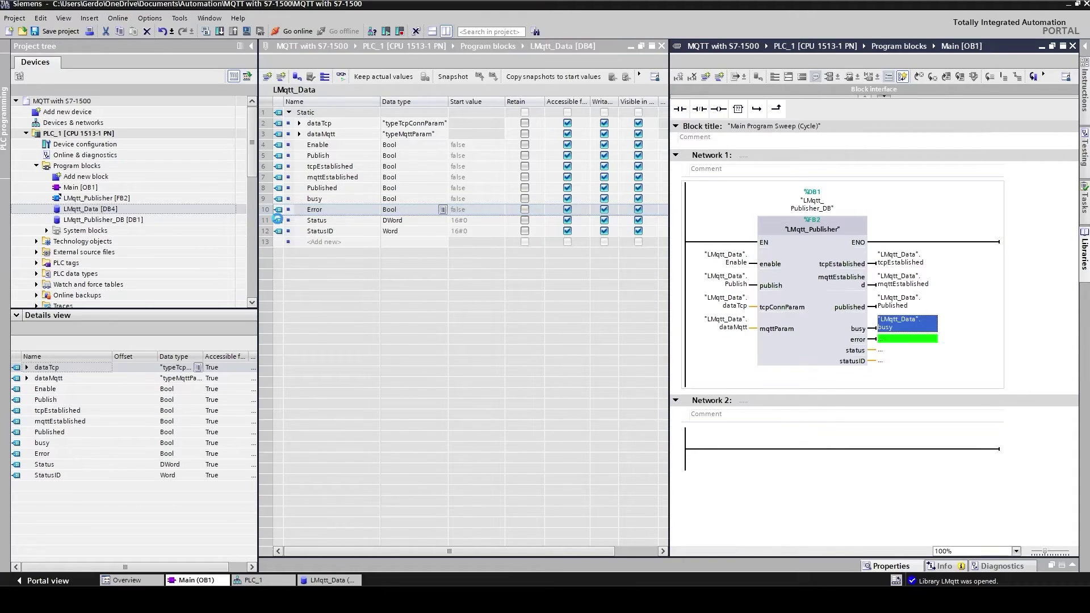
drag(280, 223, 899, 361)
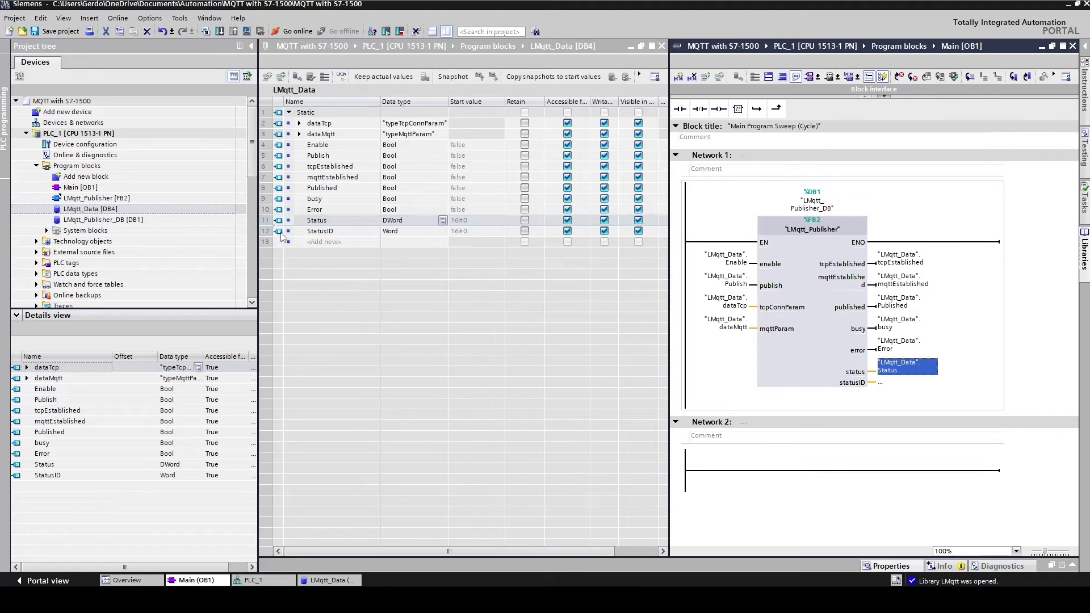
click(280, 230)
drag(280, 235, 881, 388)
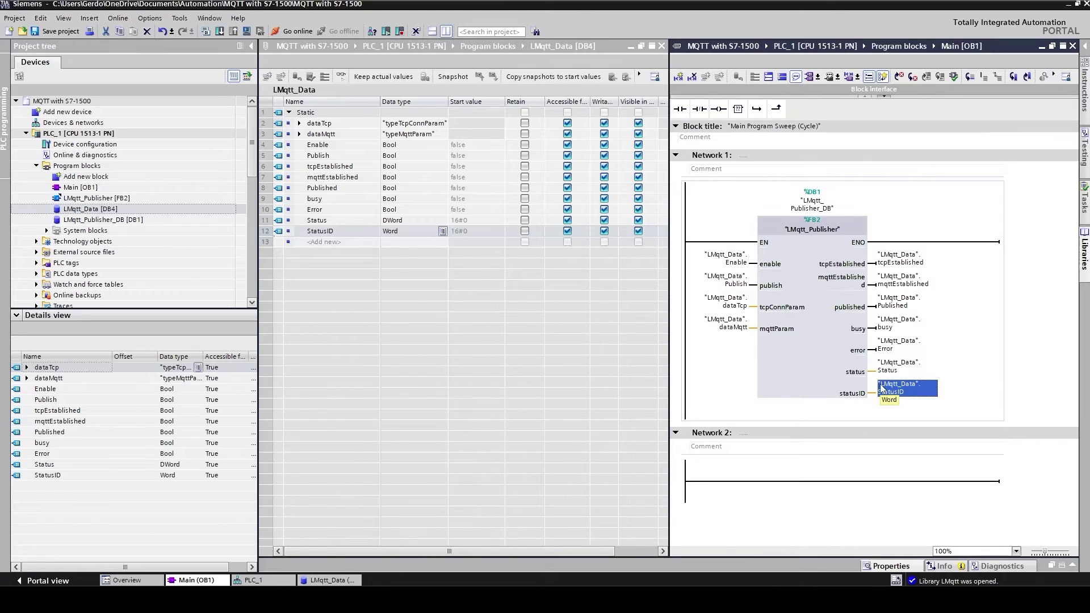
key(ctrl+s)
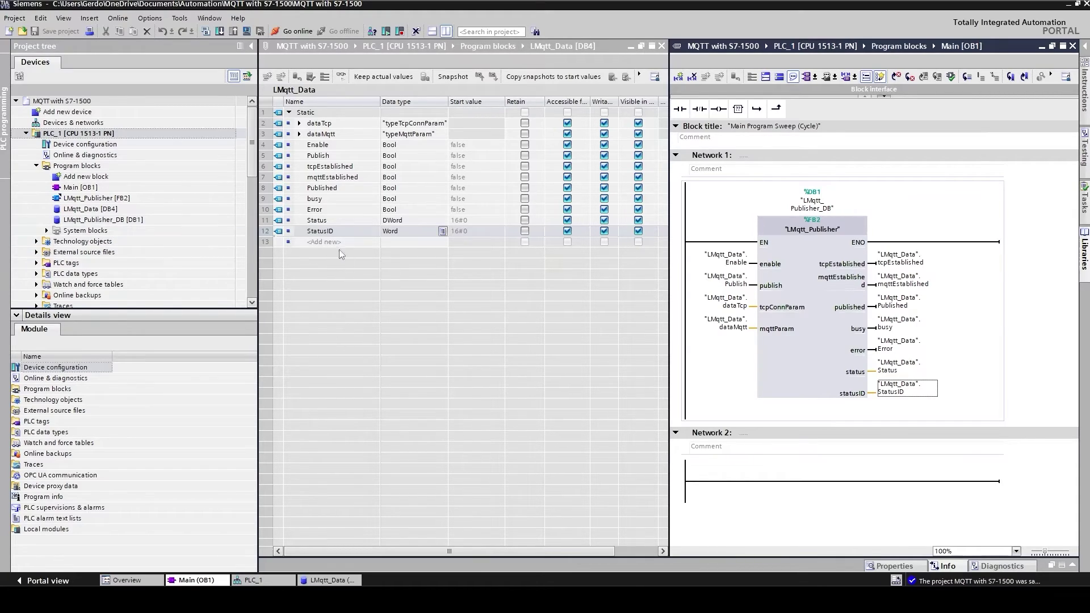
Step: Expand dataTcp and enter broker IP start values 192, 168, 200 and 1
click(300, 124)
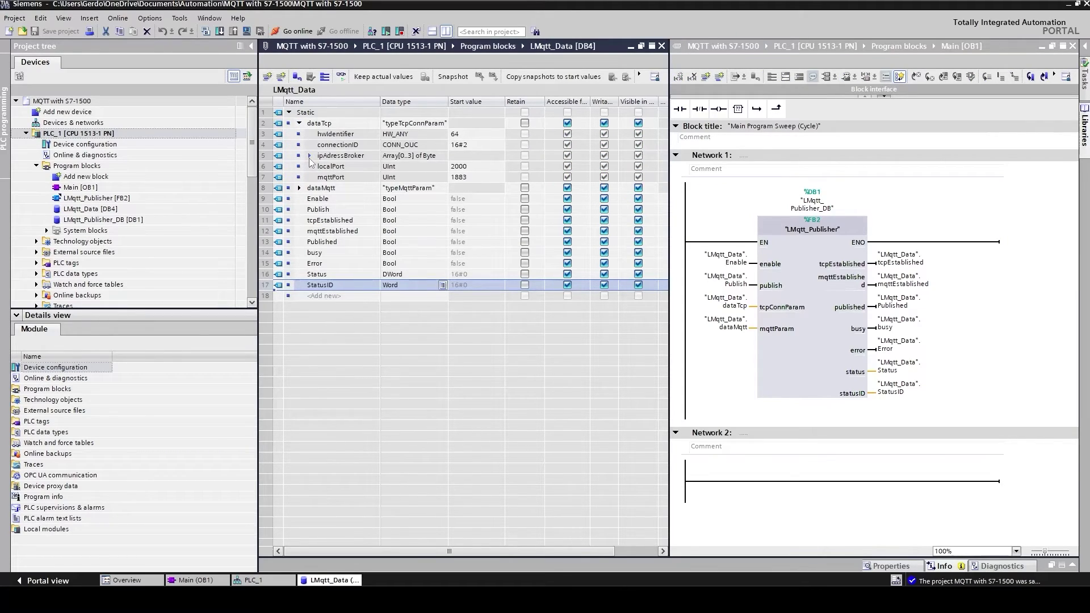
click(309, 157)
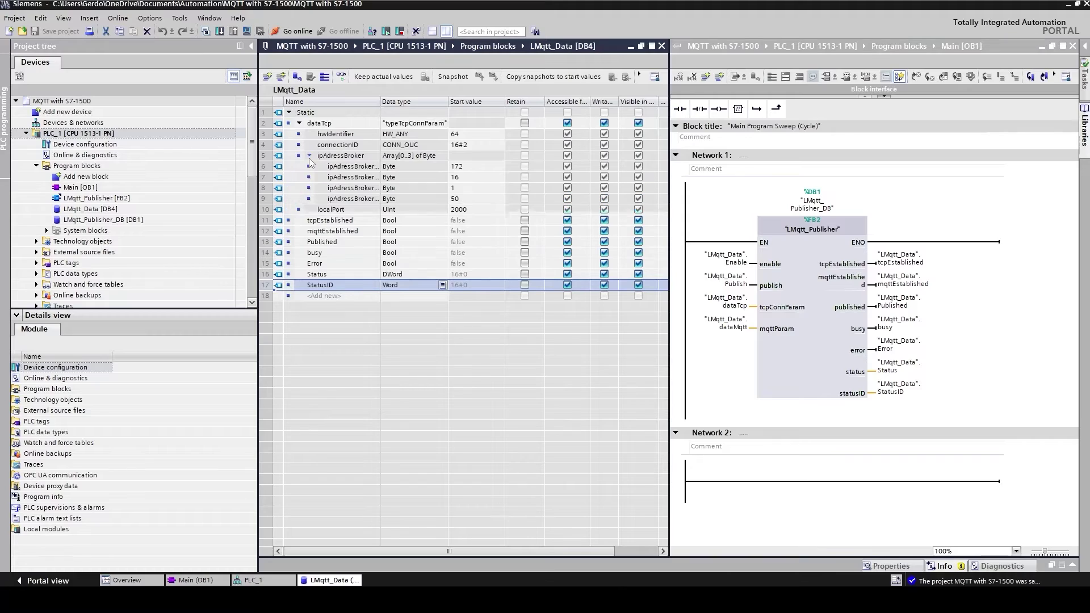
click(477, 166)
text(19)
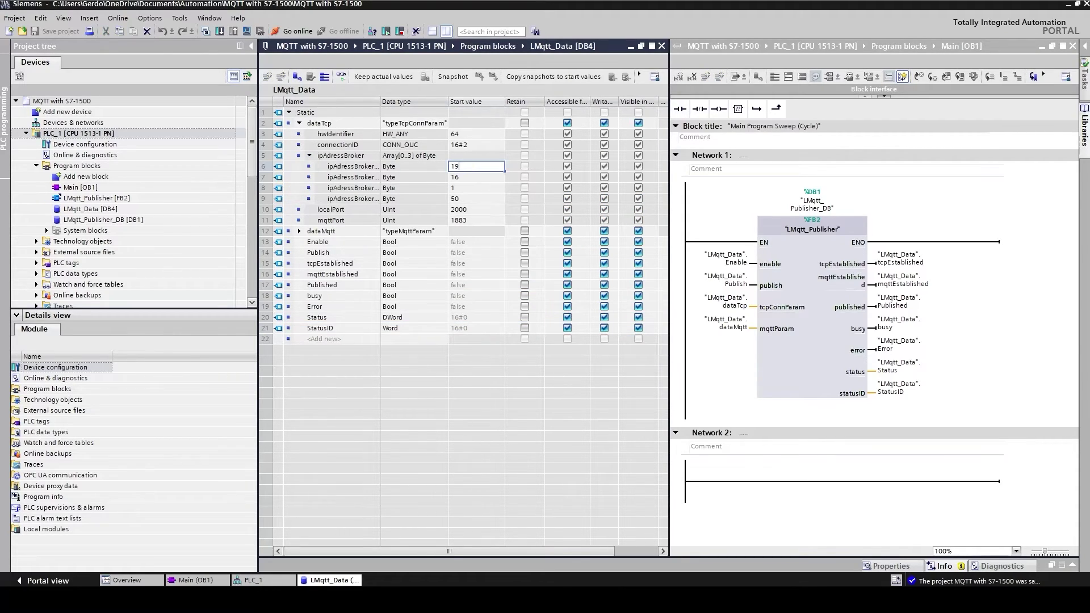
text(2)
click(473, 177)
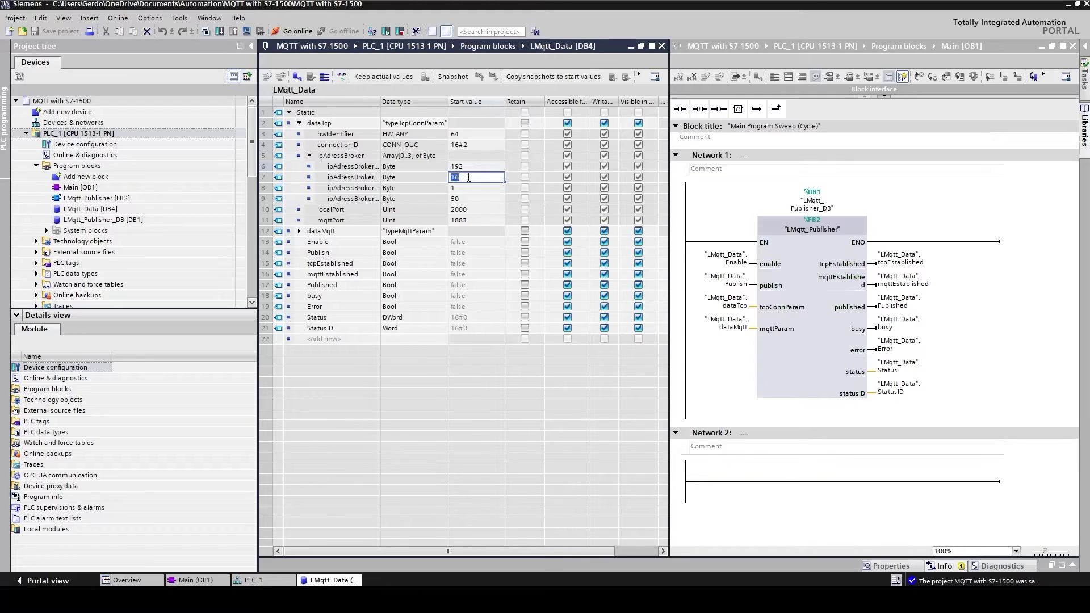
text(168)
click(464, 190)
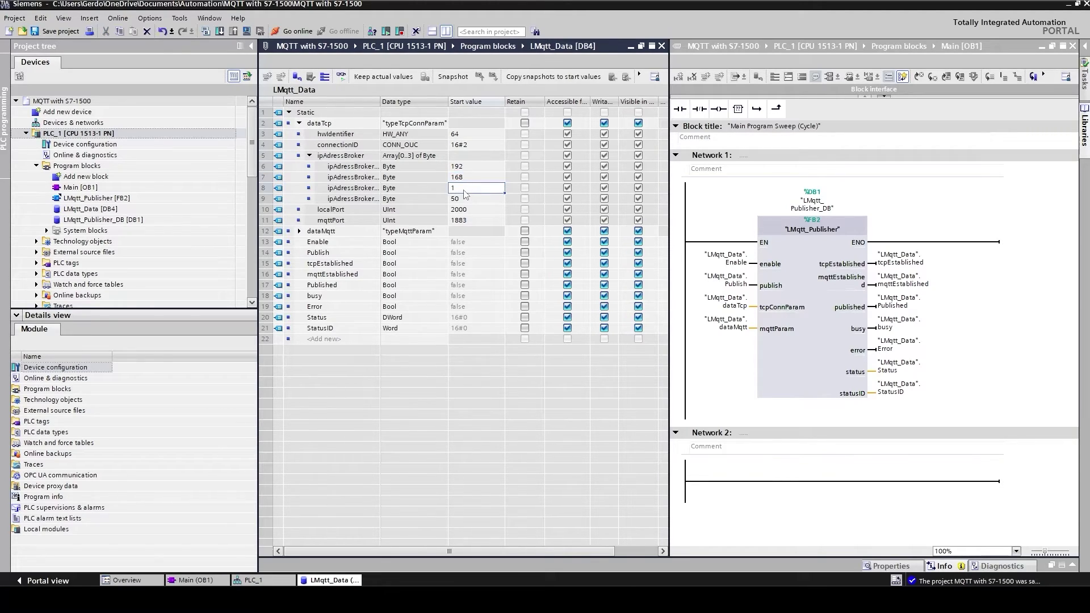
text(5)
text(00)
click(469, 204)
text(1)
click(445, 224)
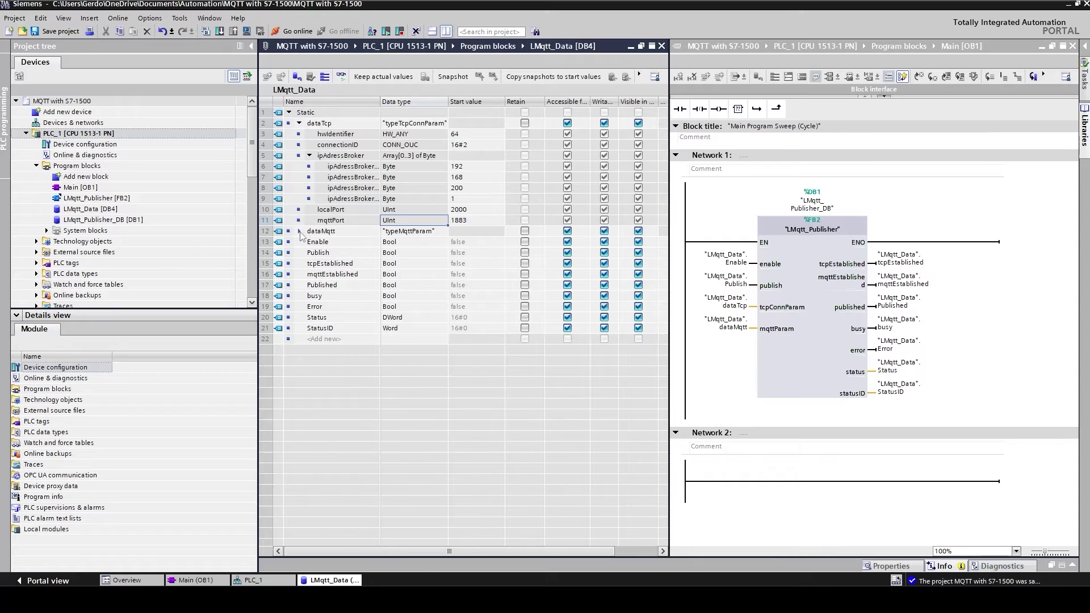
Step: Clear dataMqtt start values for clientIdentifier, willTopic, willMessage, userName, password, topic and message
click(299, 231)
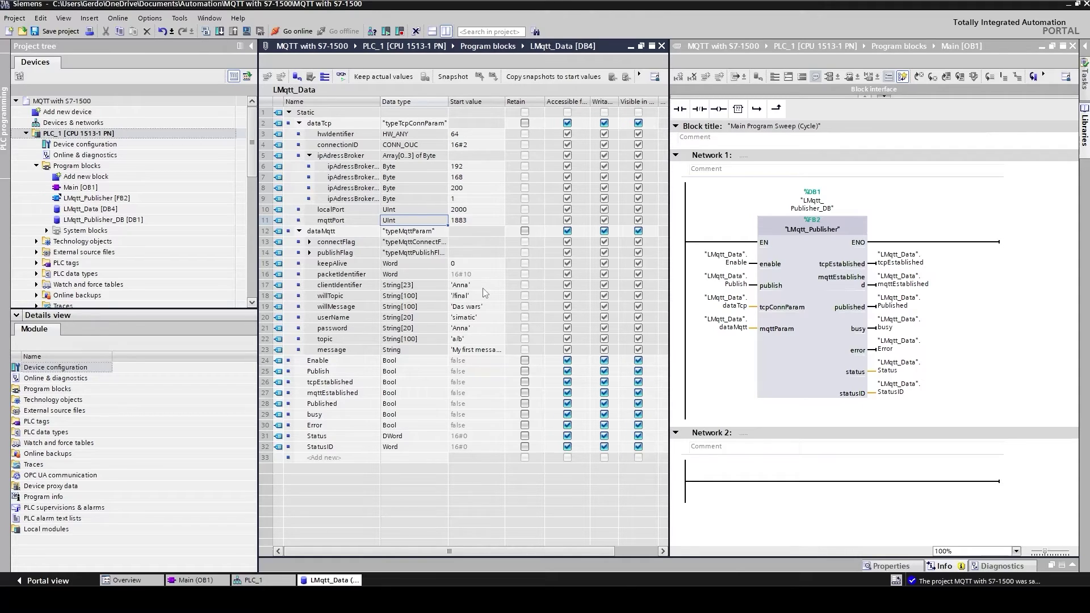
click(483, 289)
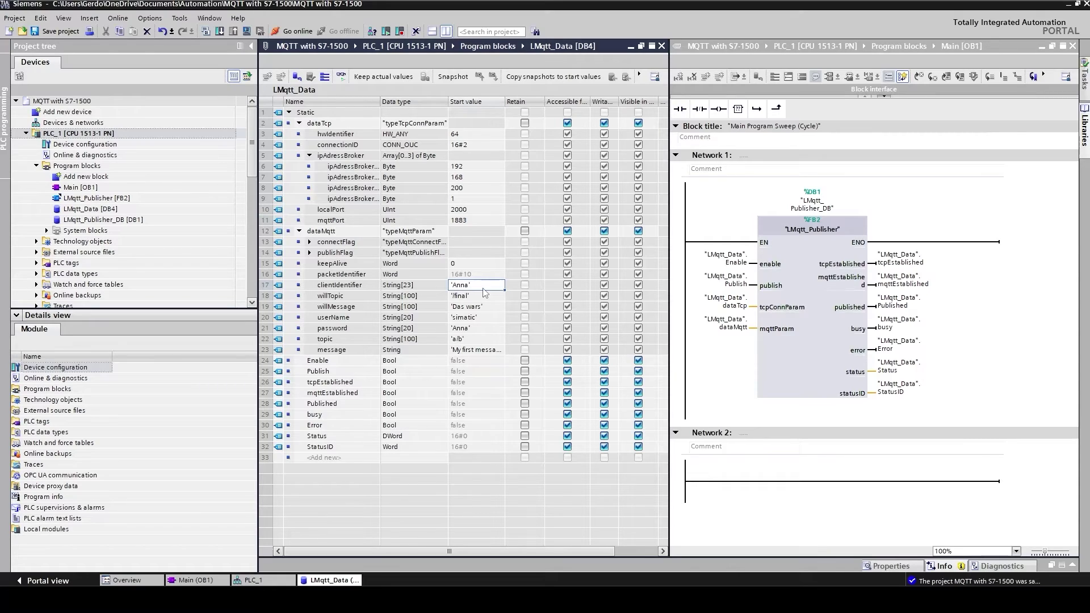
shift+click(481, 296)
key(Delete)
click(476, 310)
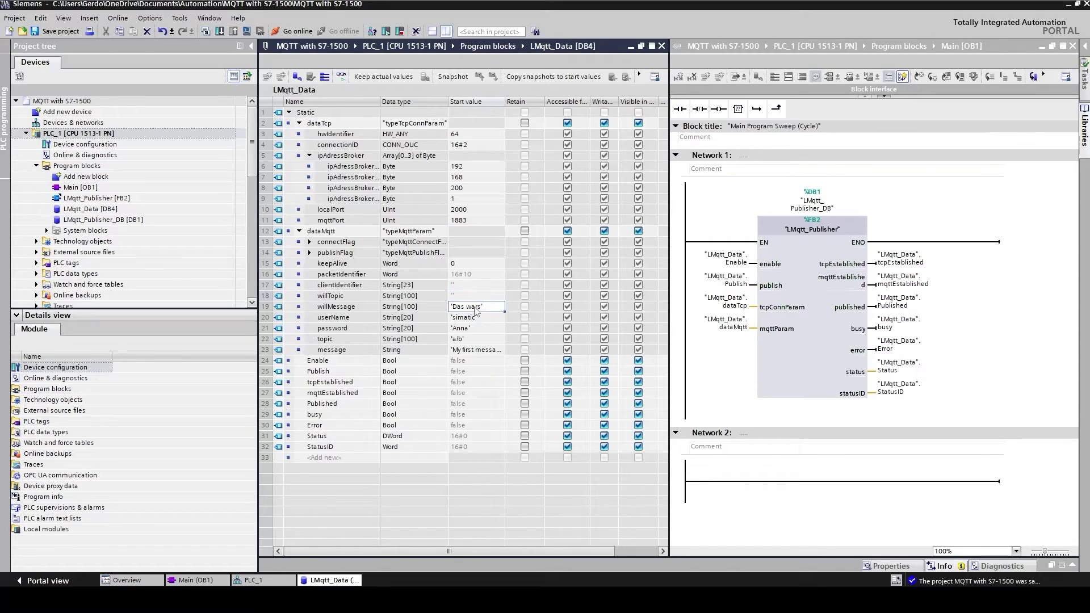
key(Delete)
key(Down)
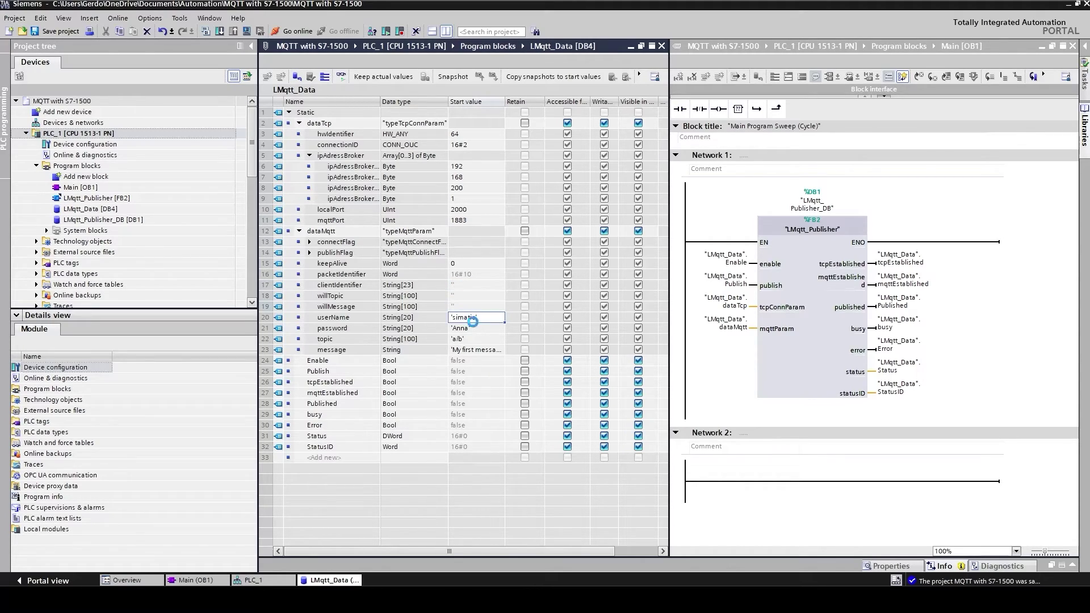
key(Delete)
key(Down)
key(Delete)
key(Down)
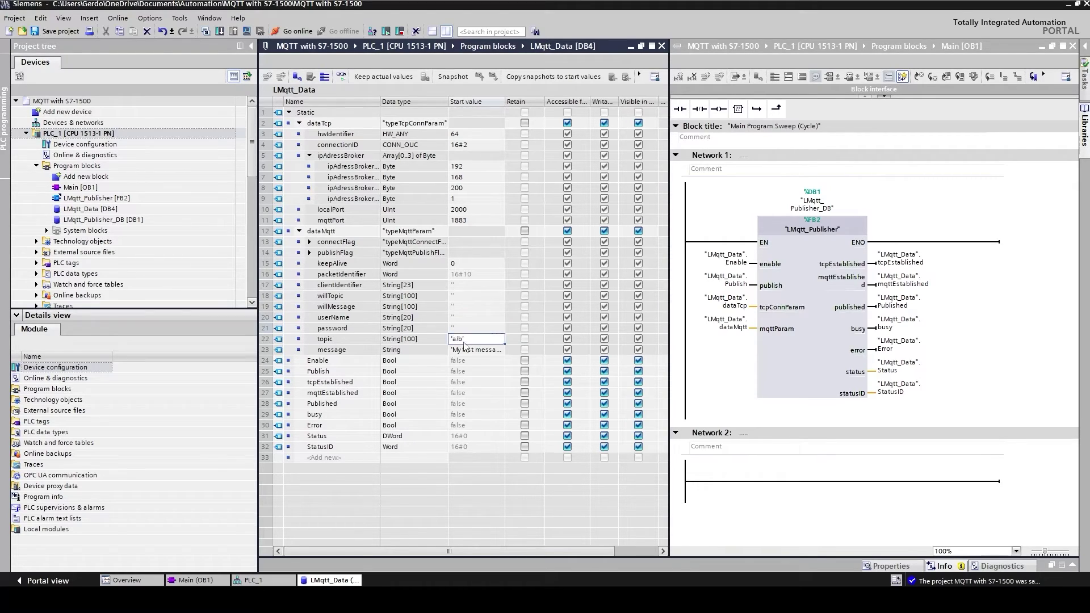
key(Delete)
key(Down)
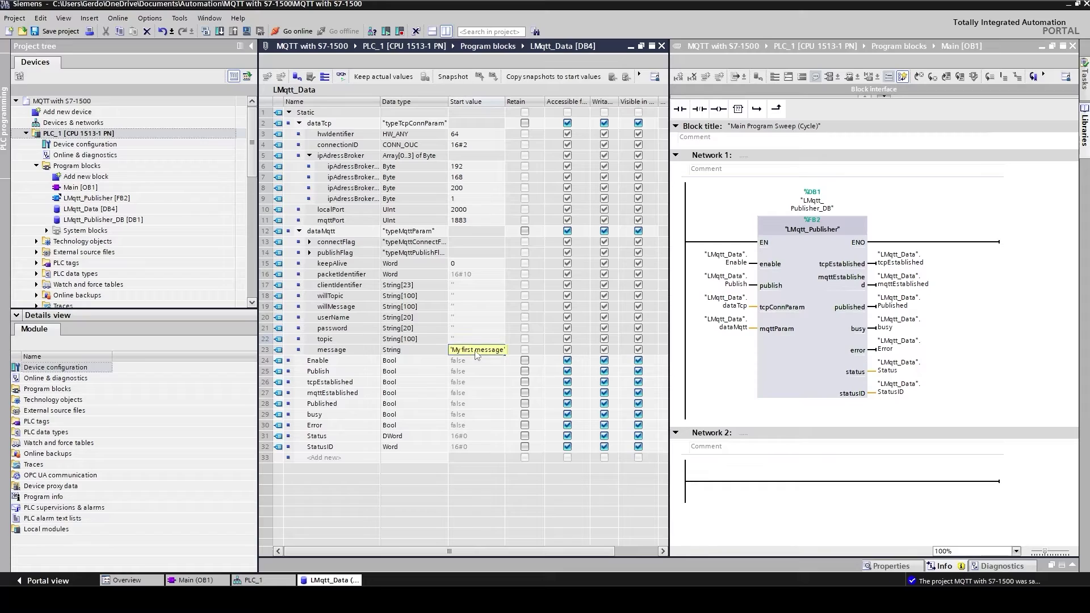
key(Delete)
Step: In connectFlag, reset the password and userName flags to their default false
click(310, 242)
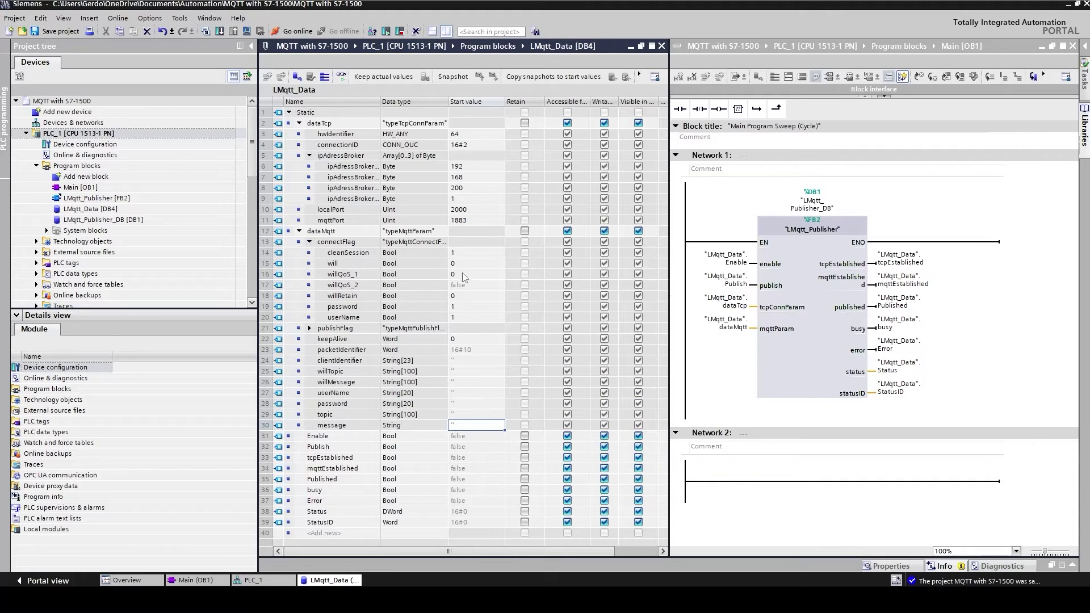
click(462, 254)
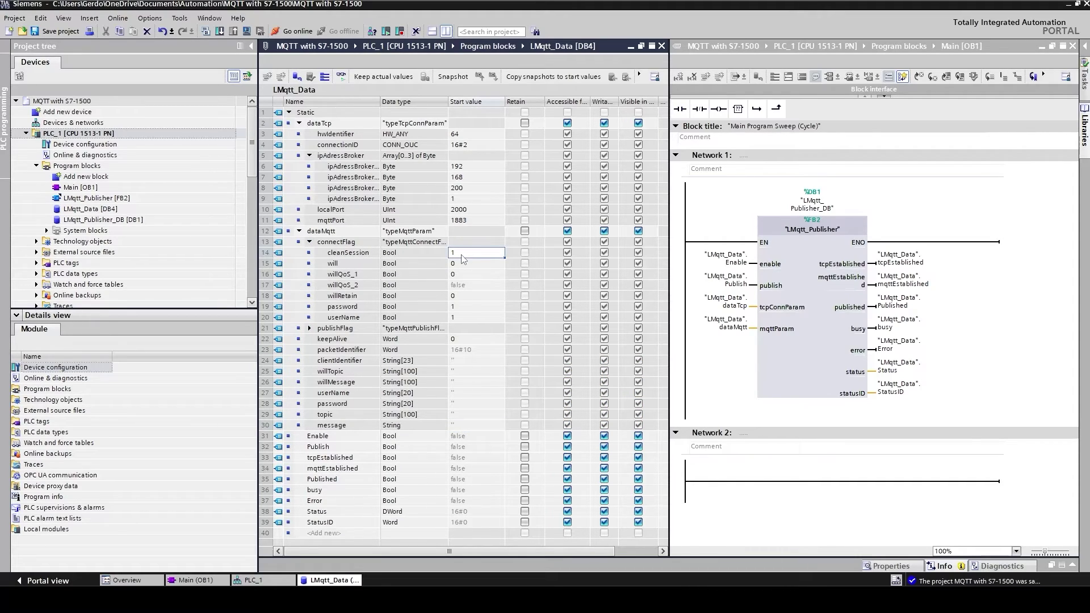
click(465, 266)
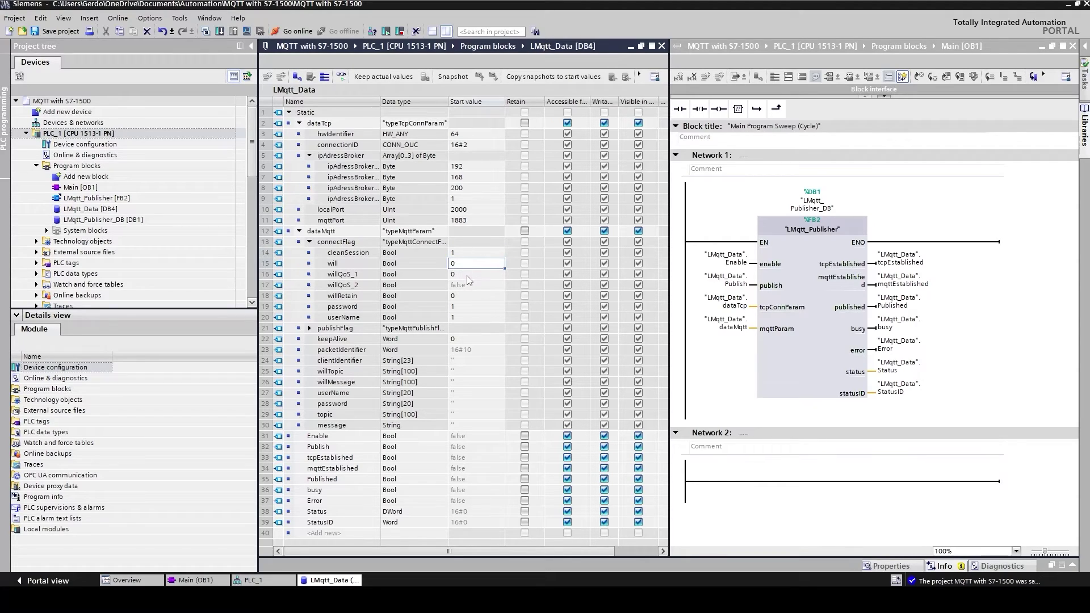
click(468, 276)
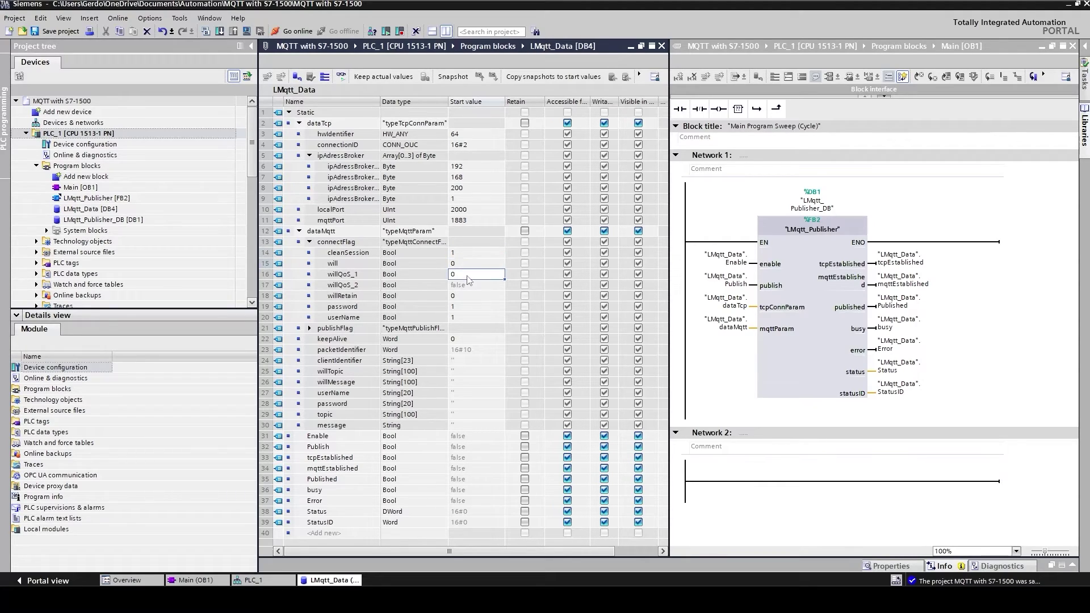
click(467, 307)
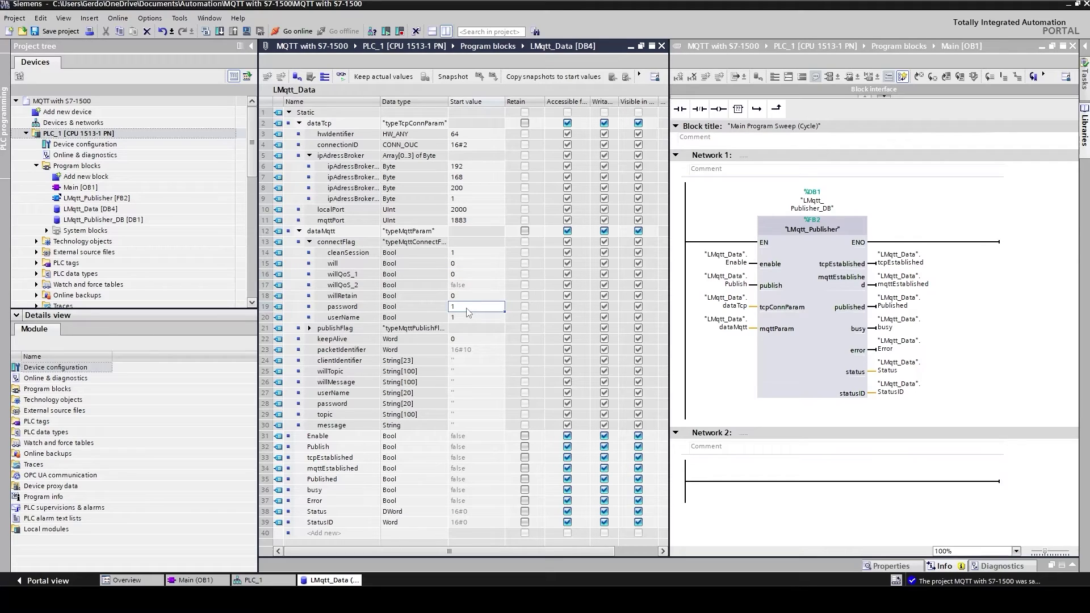
key(Delete)
click(463, 319)
key(Delete)
click(309, 242)
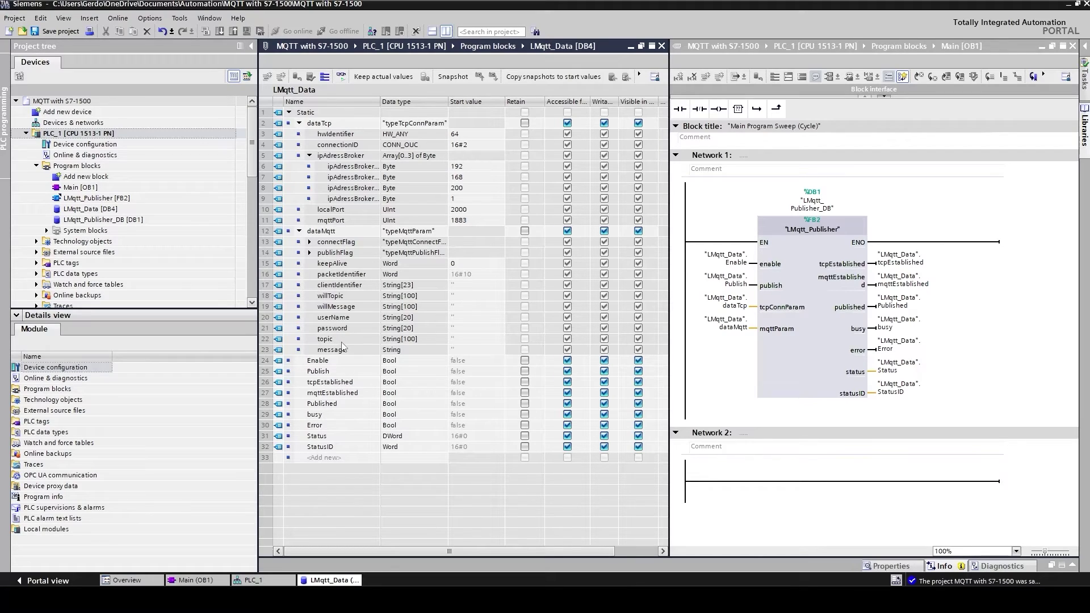
Step: Set the dataMqtt topic start value to room/temperature
double_click(454, 339)
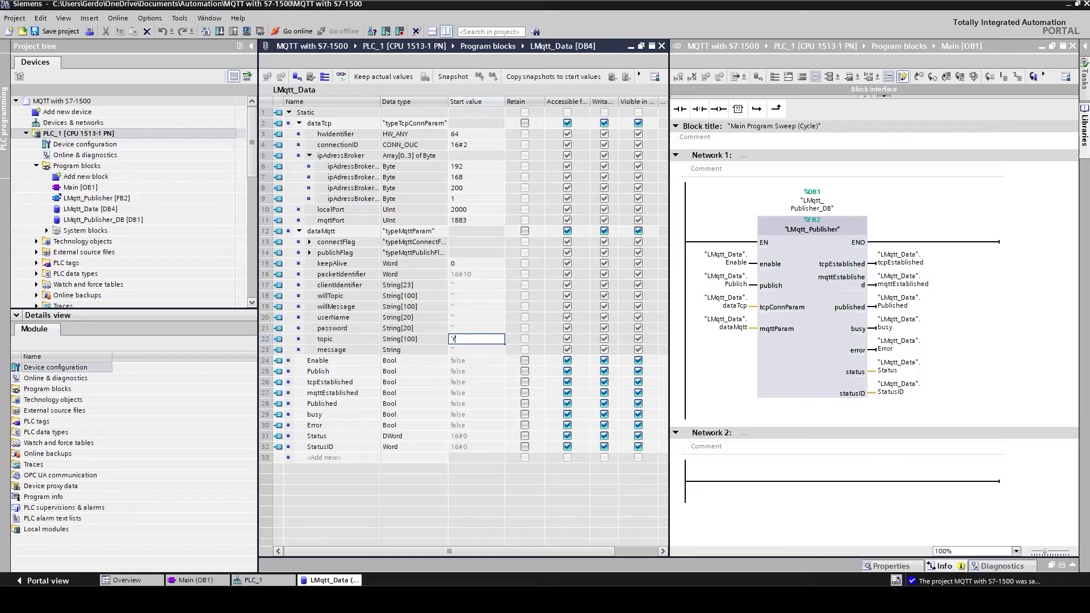
text(room/)
text(temperatu)
text(re)
click(479, 351)
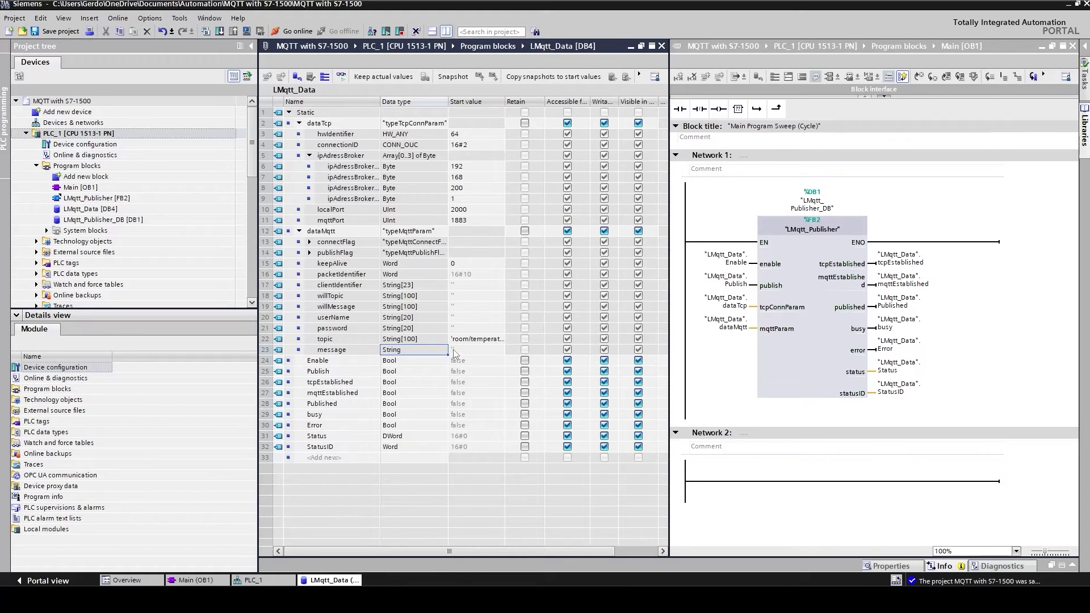
Step: Set the message start value to 'It is too cold'
click(453, 350)
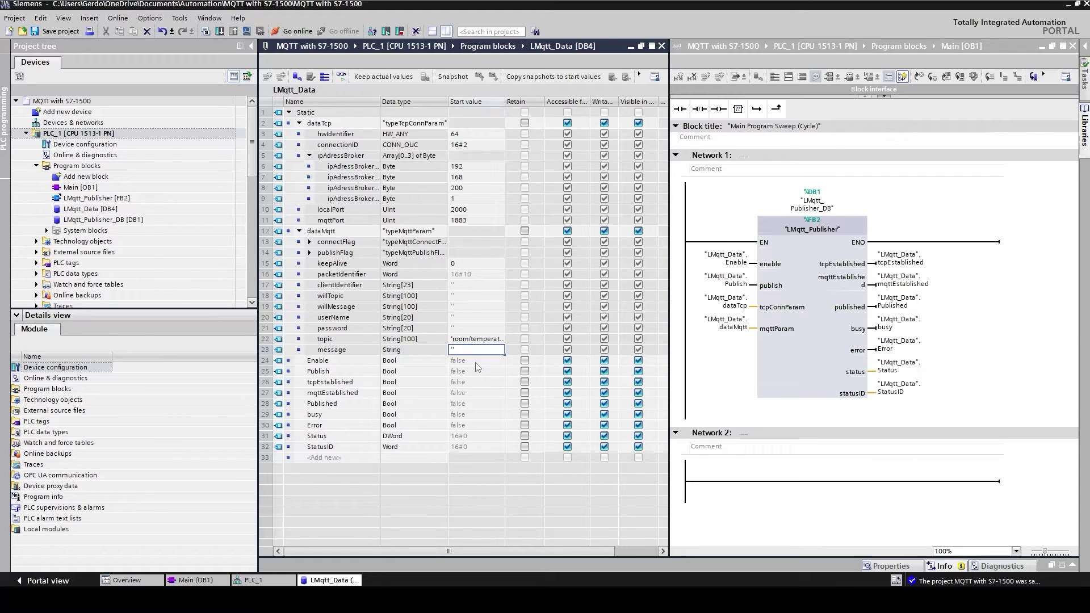
key(Right)
text(it ==)
key(BackSpace)
key(BackSpace)
text(It is too cold)
click(476, 363)
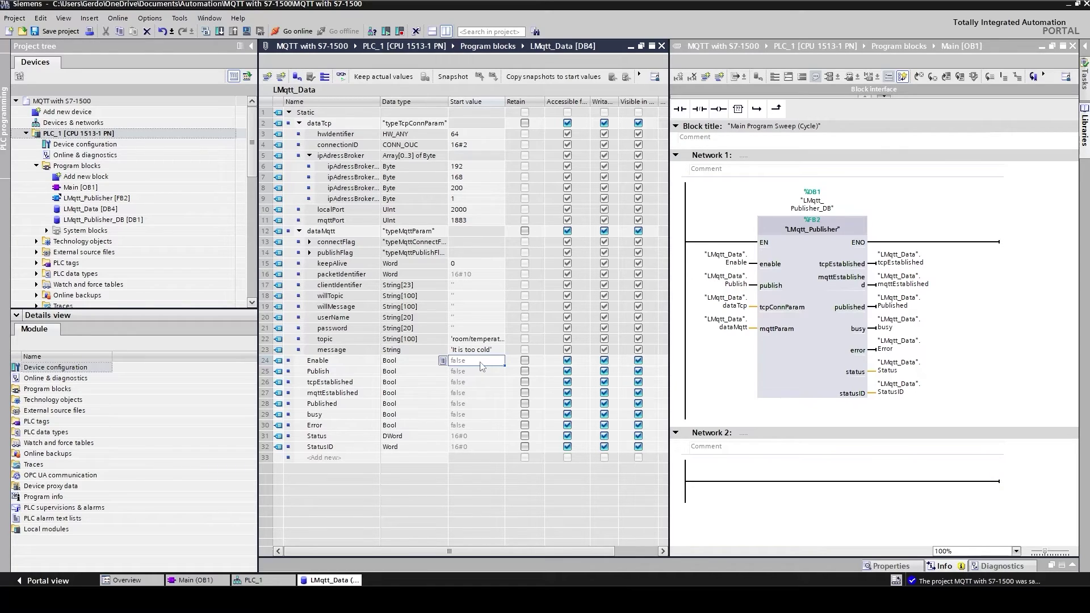
click(50, 136)
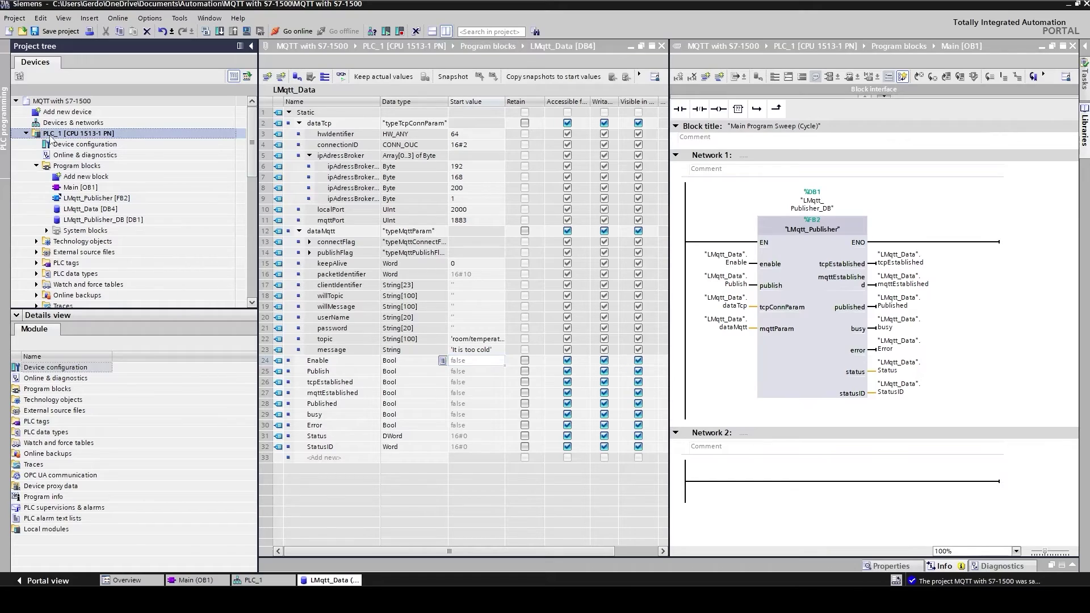
Step: Save and compile the project, then download it to PLC_1 with data blocks set to re-initialize
click(47, 34)
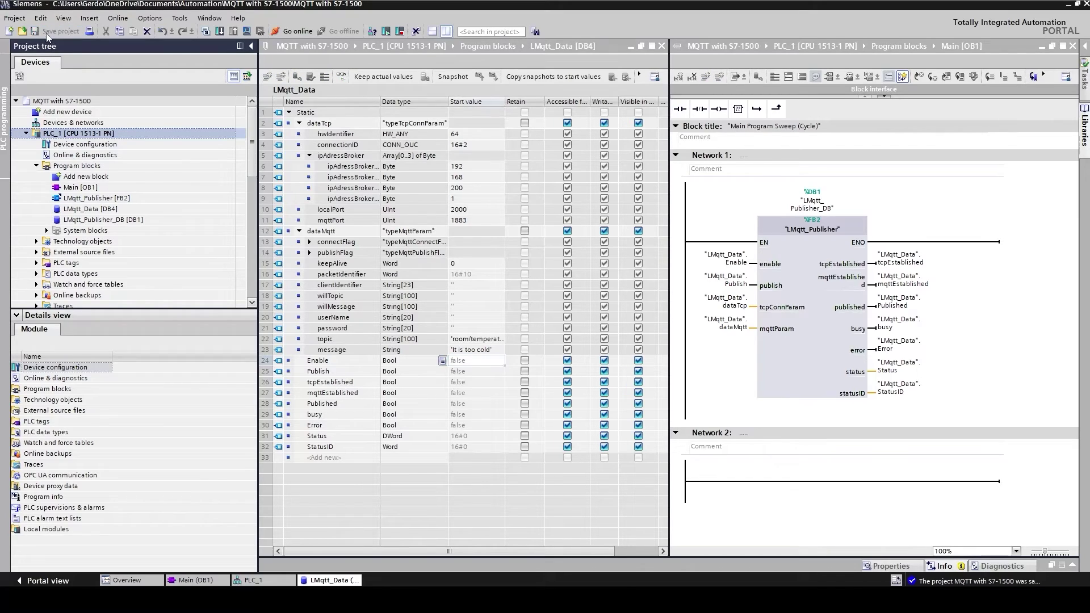
click(207, 31)
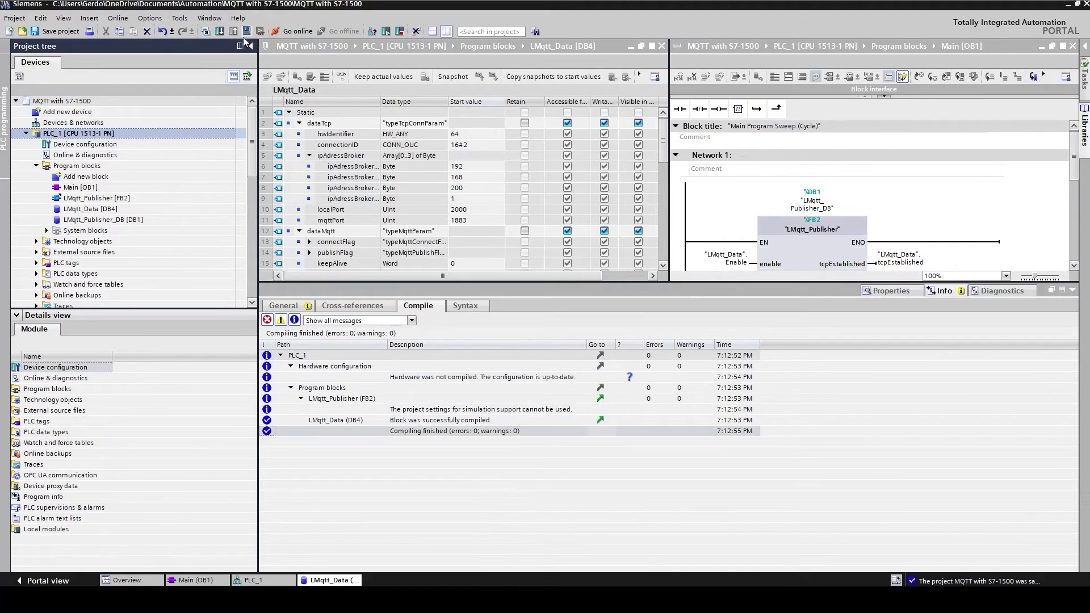
click(219, 31)
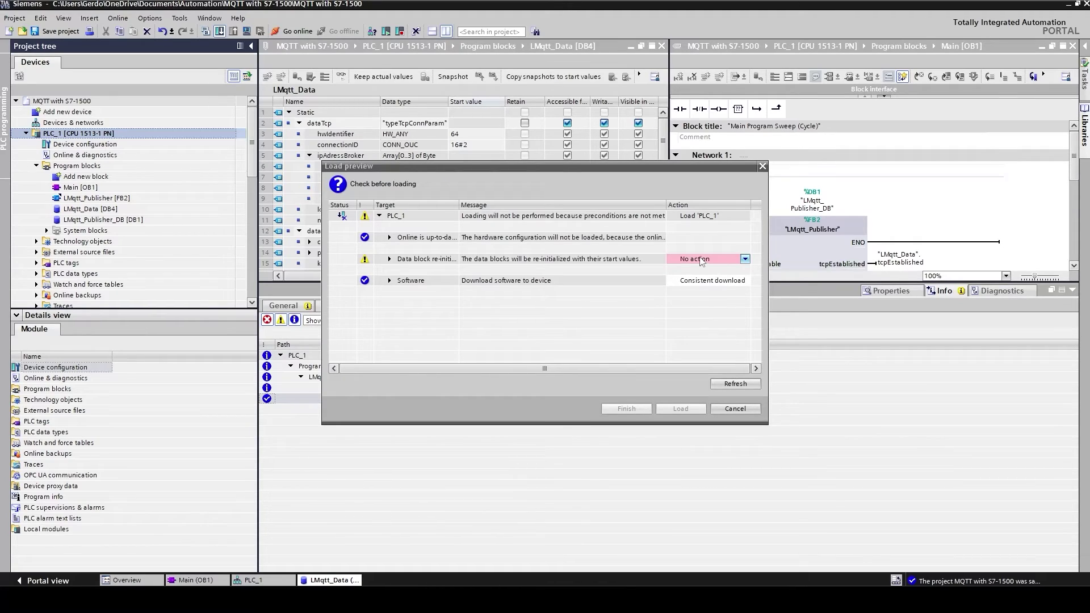
click(702, 260)
click(702, 260)
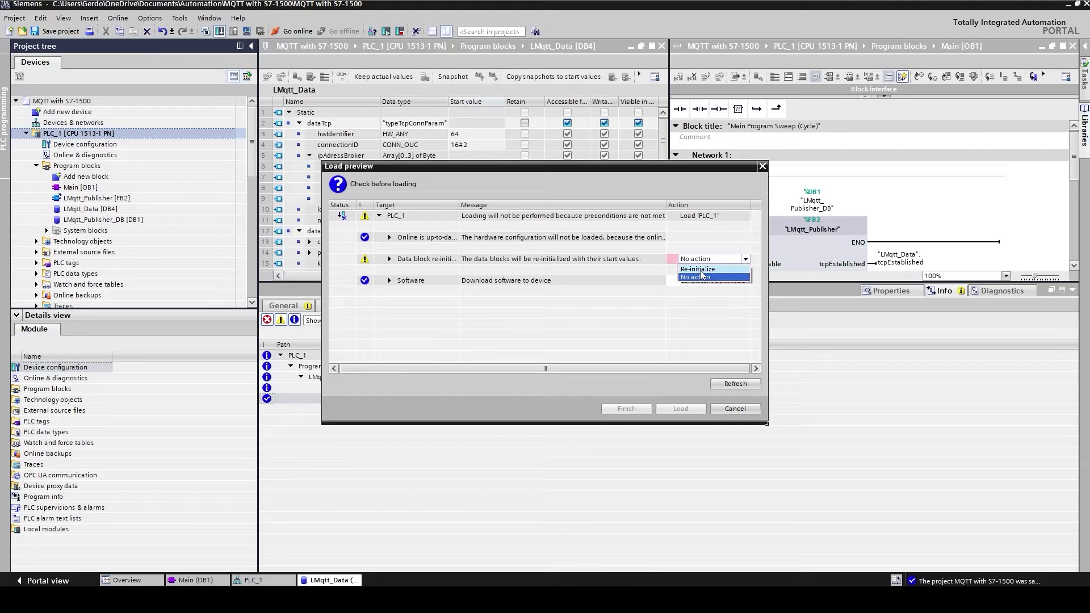
click(698, 269)
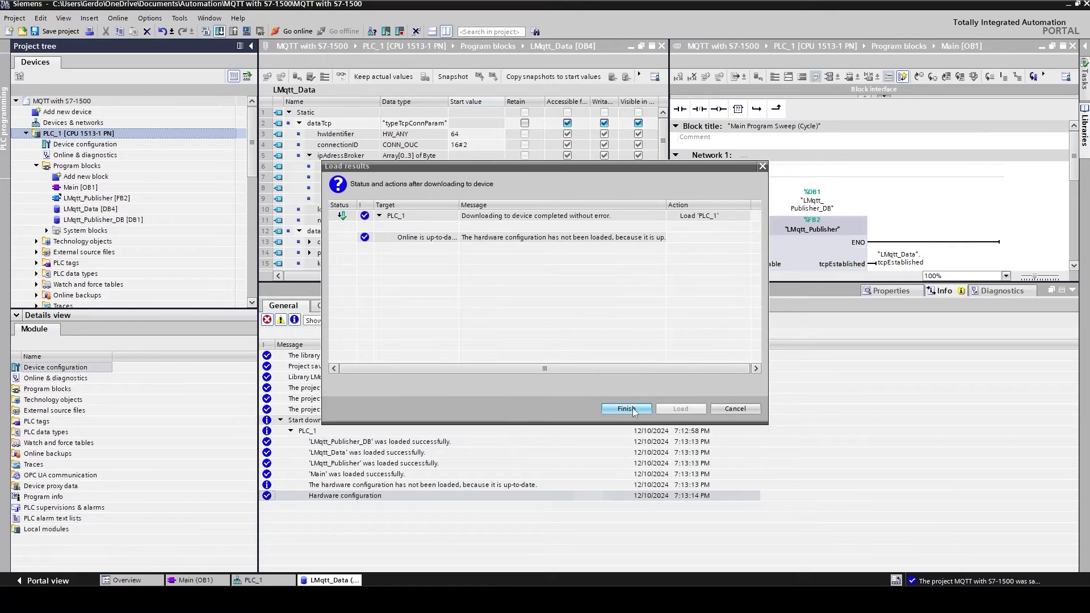
Step: Finish the download, collapse the message area and return to the Main [OB1] network
click(644, 409)
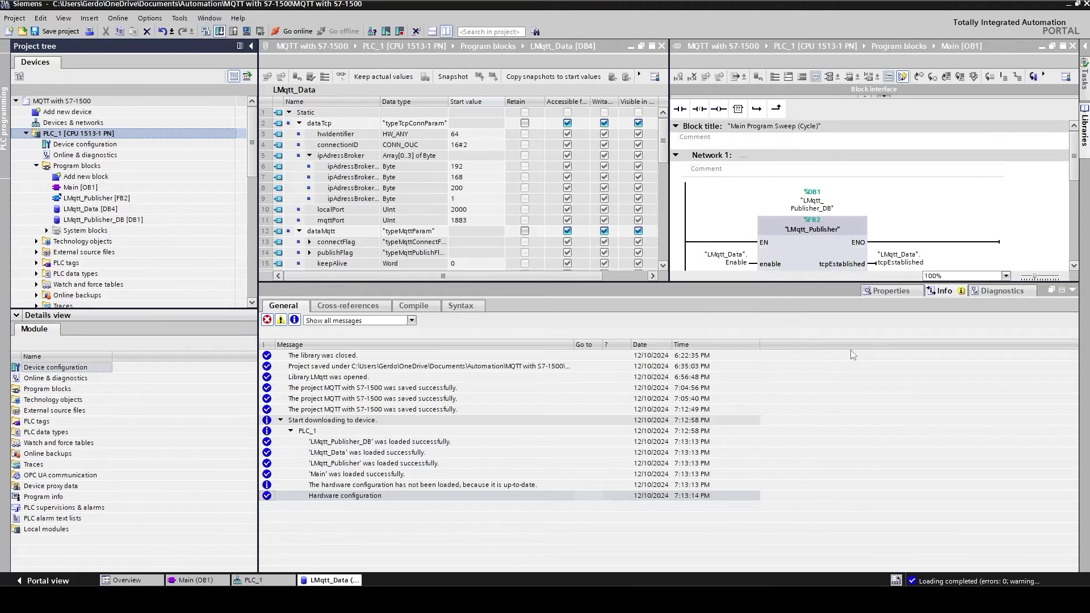
click(1072, 290)
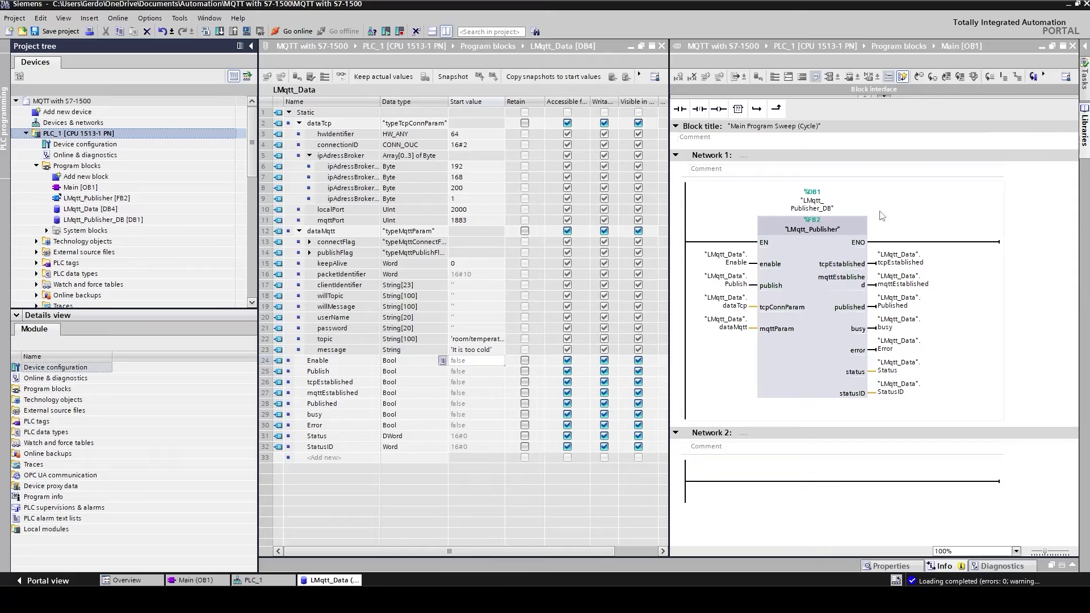
click(923, 207)
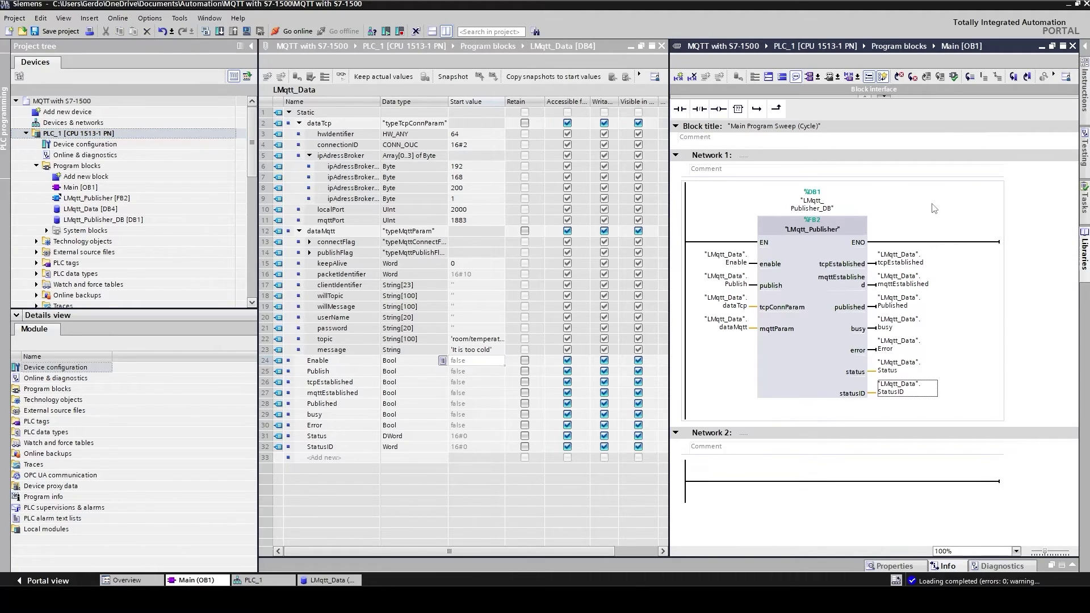
Step: Monitor Main [OB1] live and toggle Enable to TRUE, giving Error TRUE with status 16#0000_80C5
click(1054, 76)
click(1059, 91)
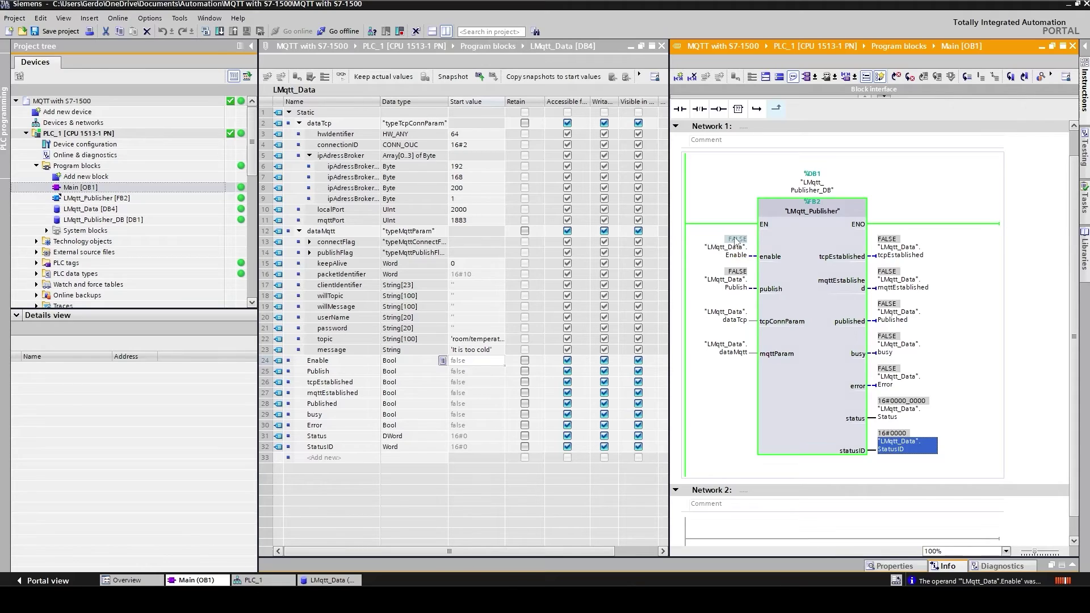
shift+double_click(736, 239)
click(571, 334)
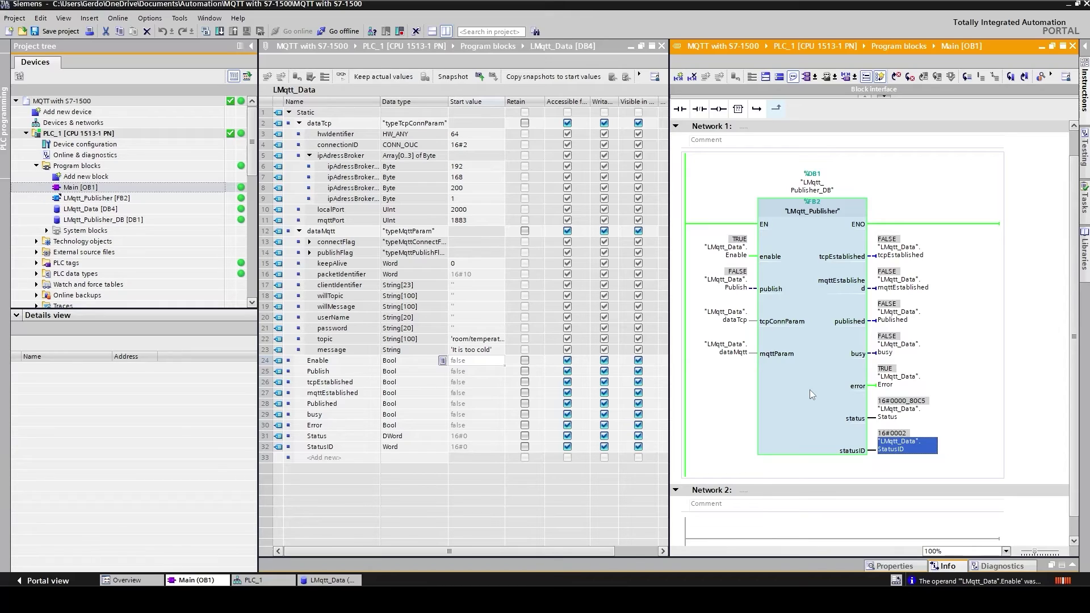
Step: Open the TCON instruction help and scroll down to the 80C3–80E1 error codes
click(1084, 107)
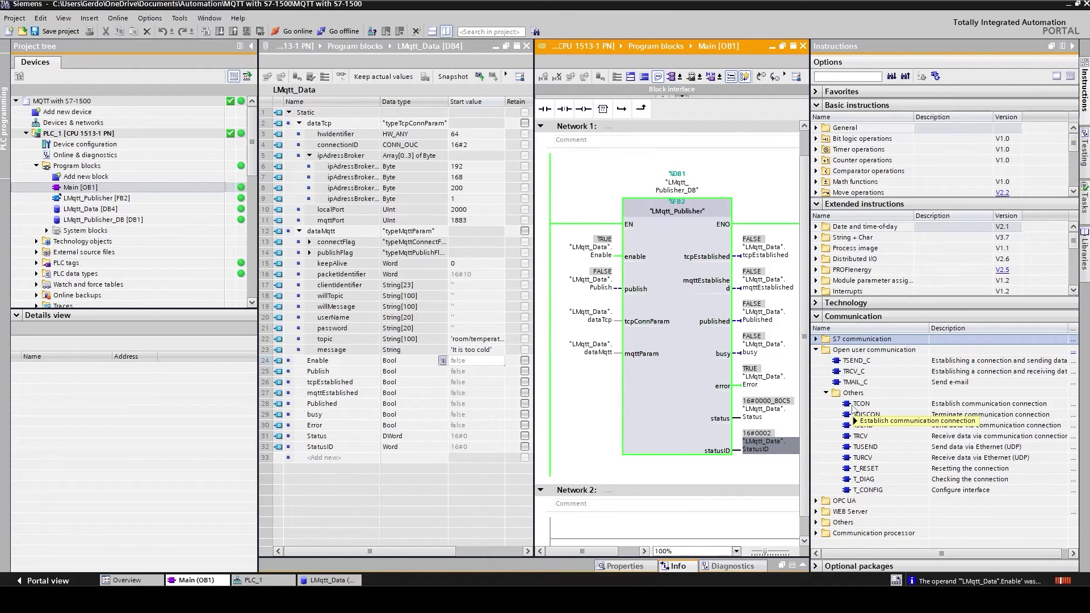
mouse_move(859, 422)
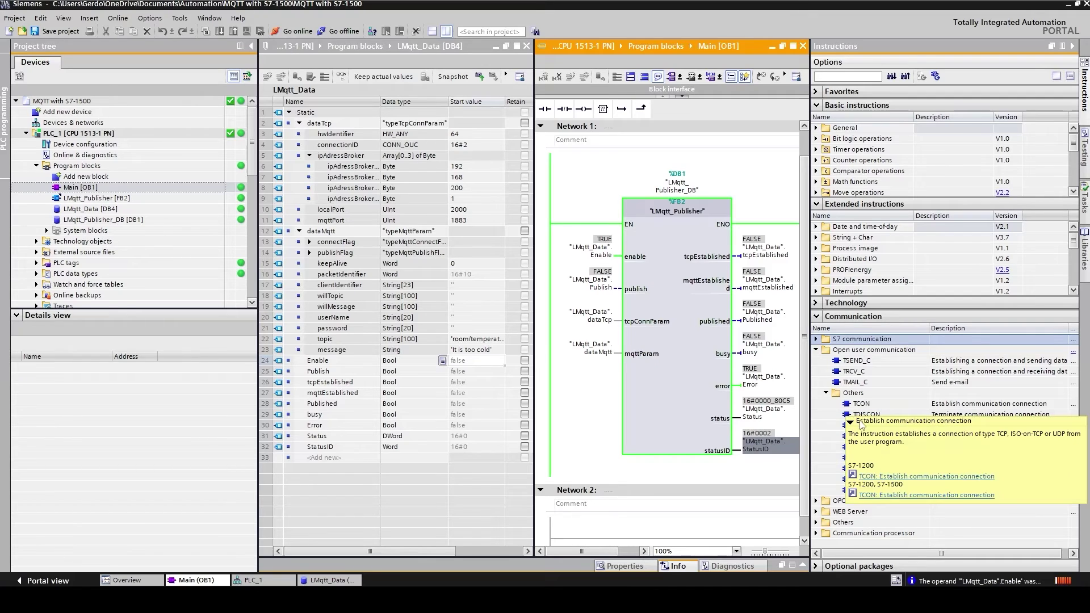
click(881, 495)
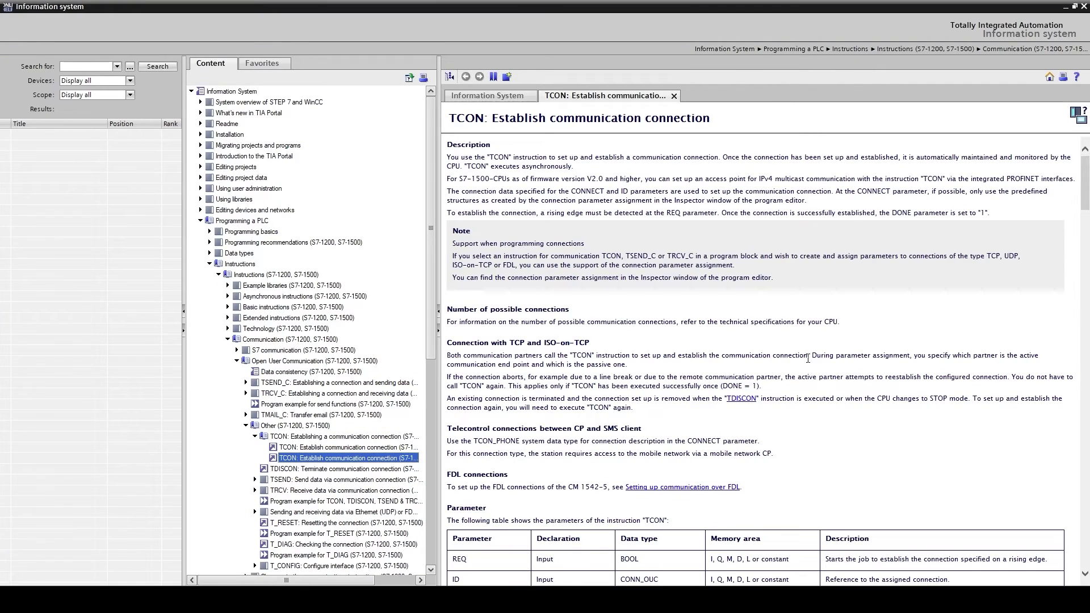
scroll(749, 328, down, 20)
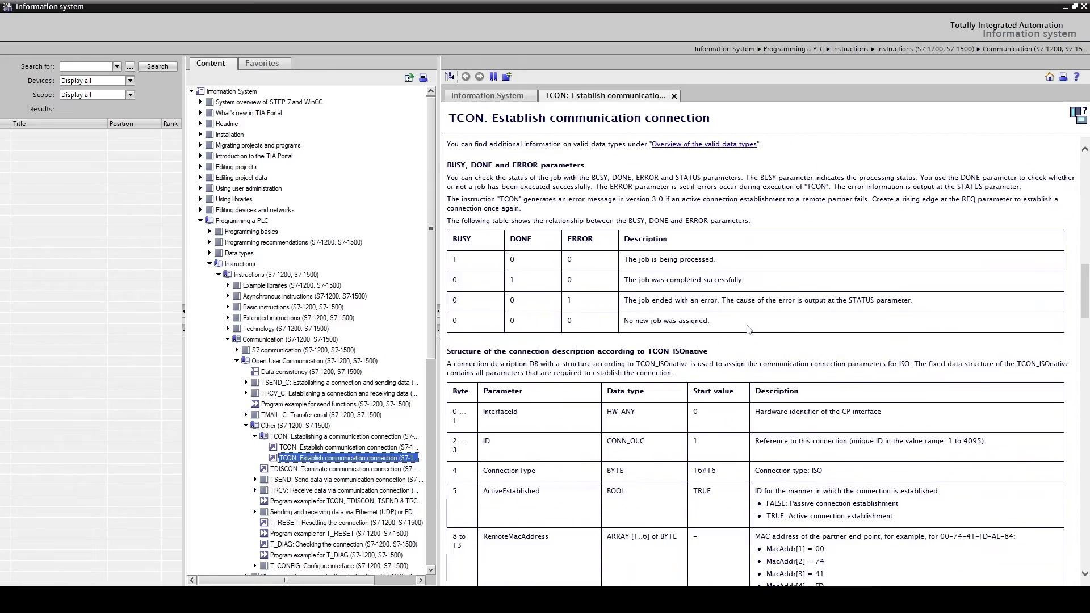
scroll(749, 334, down, 20)
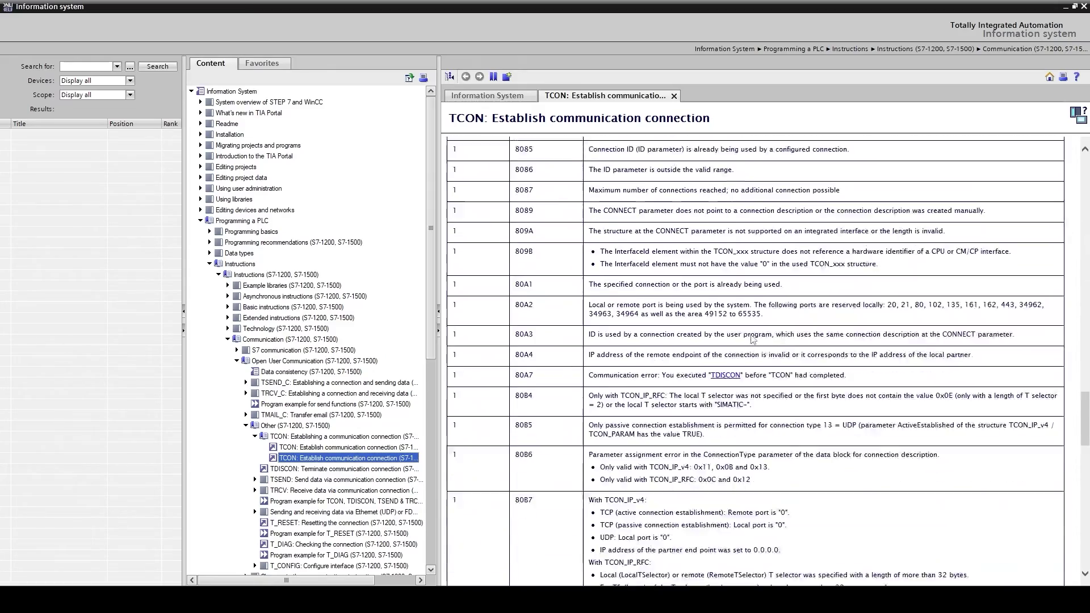
scroll(753, 339, down, 10)
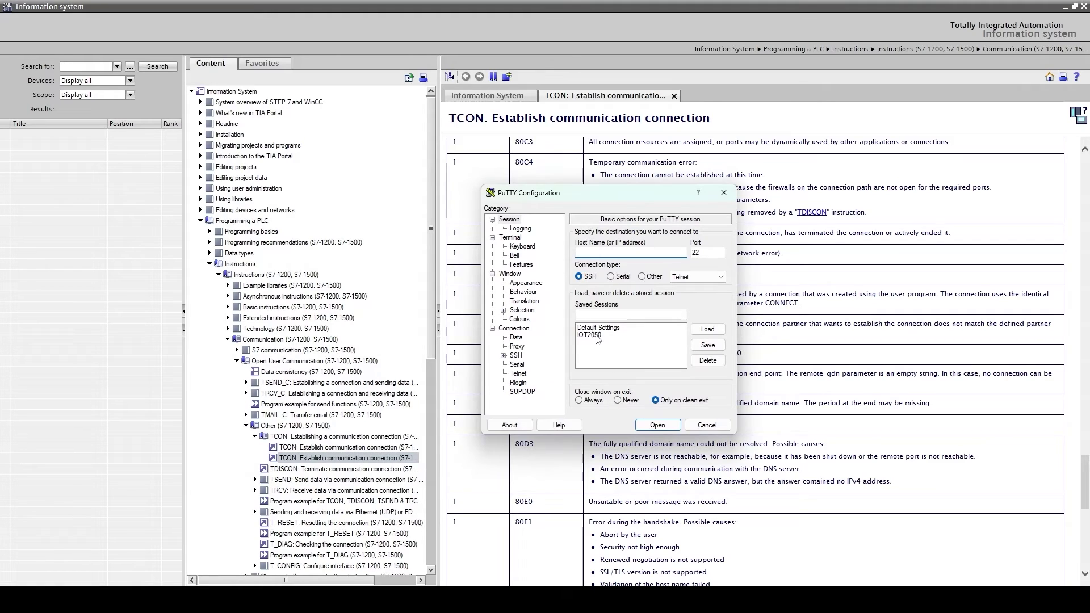
Step: Connect to the IOT2050 saved session over SSH and log in as root
click(590, 335)
click(657, 425)
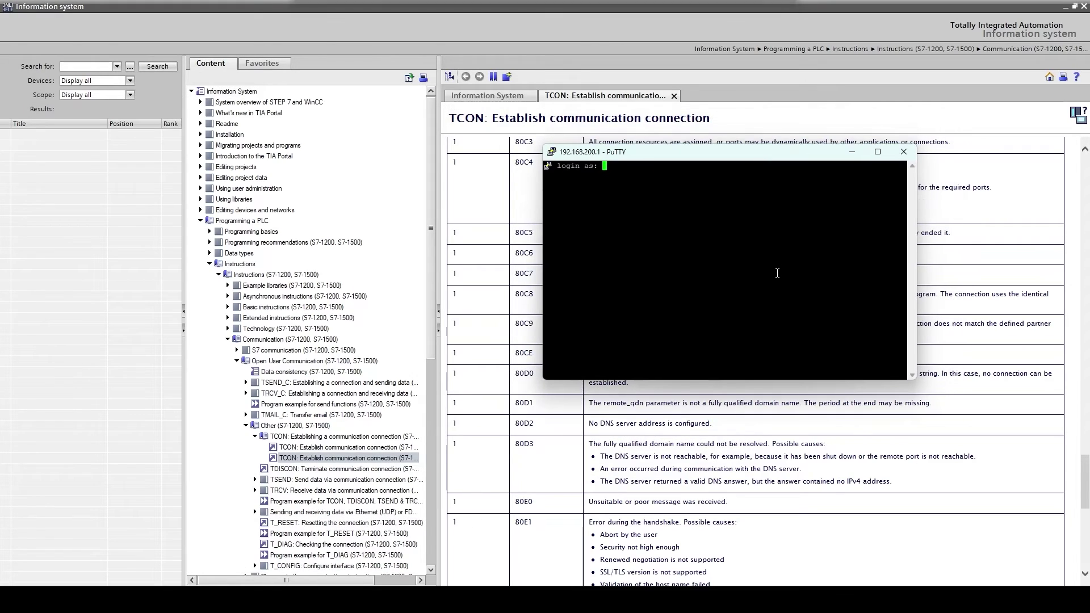
text(root)
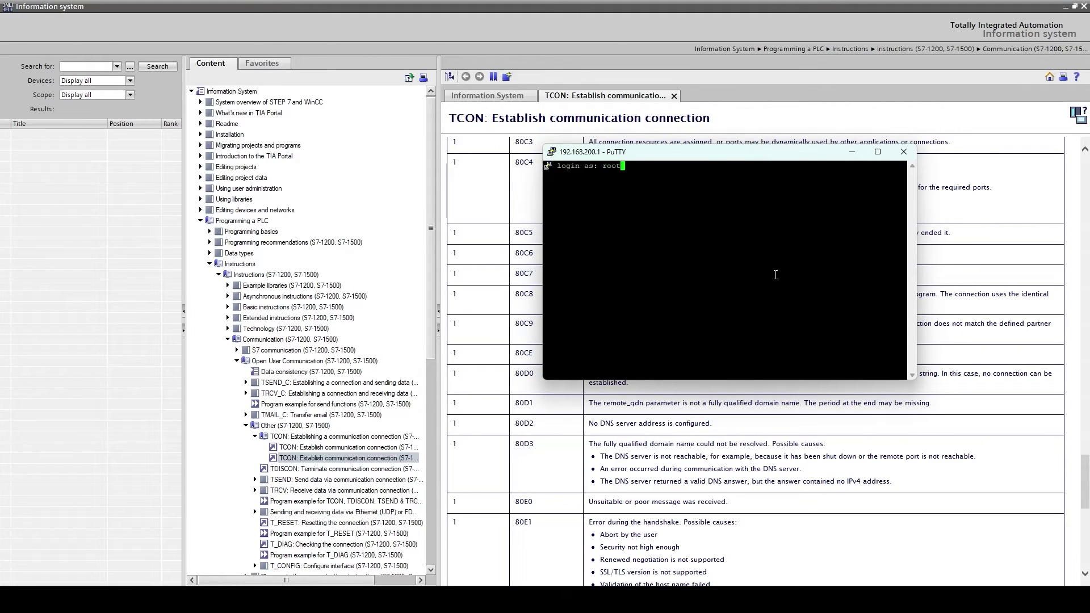
key(Return)
key(Return)
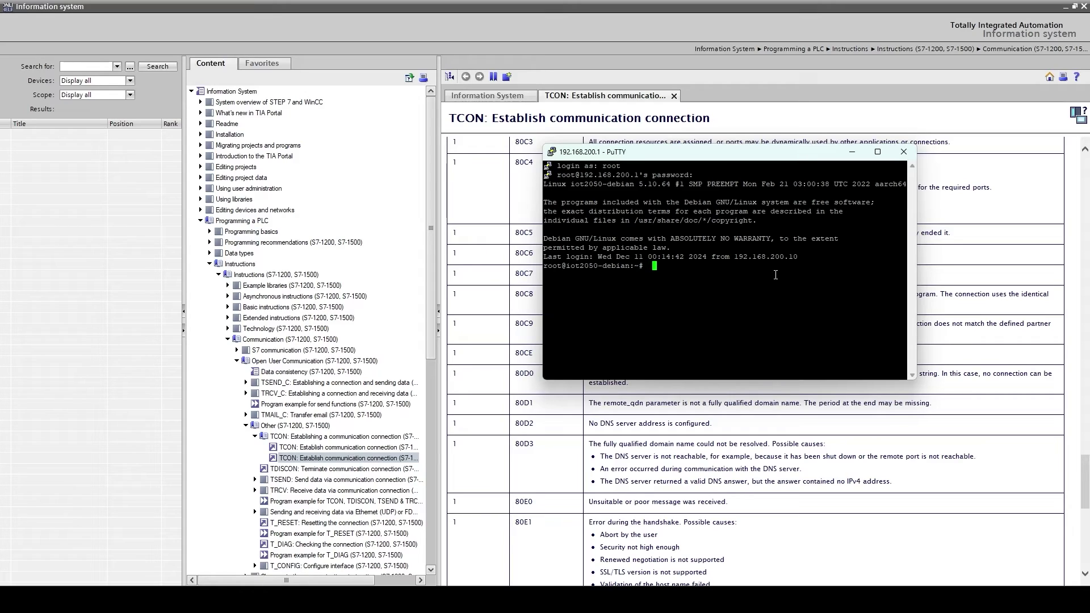
Step: Change to /etc/mosquitto, list its files with ls -all, and open mosquitto.conf in vim
text(cd /etc/mosquitto)
key(Return)
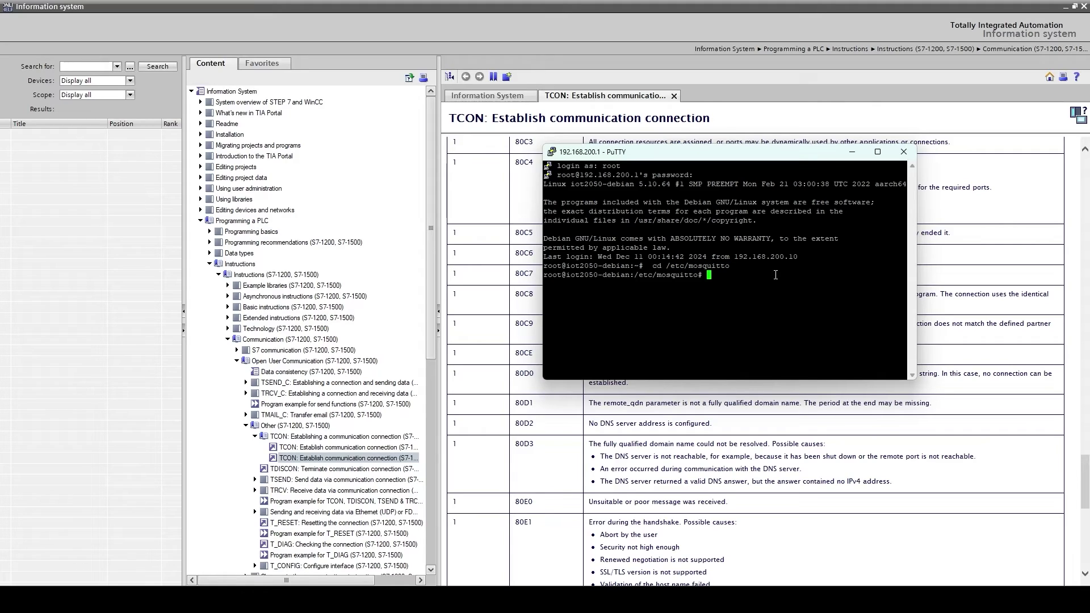
text(ls -all)
key(Return)
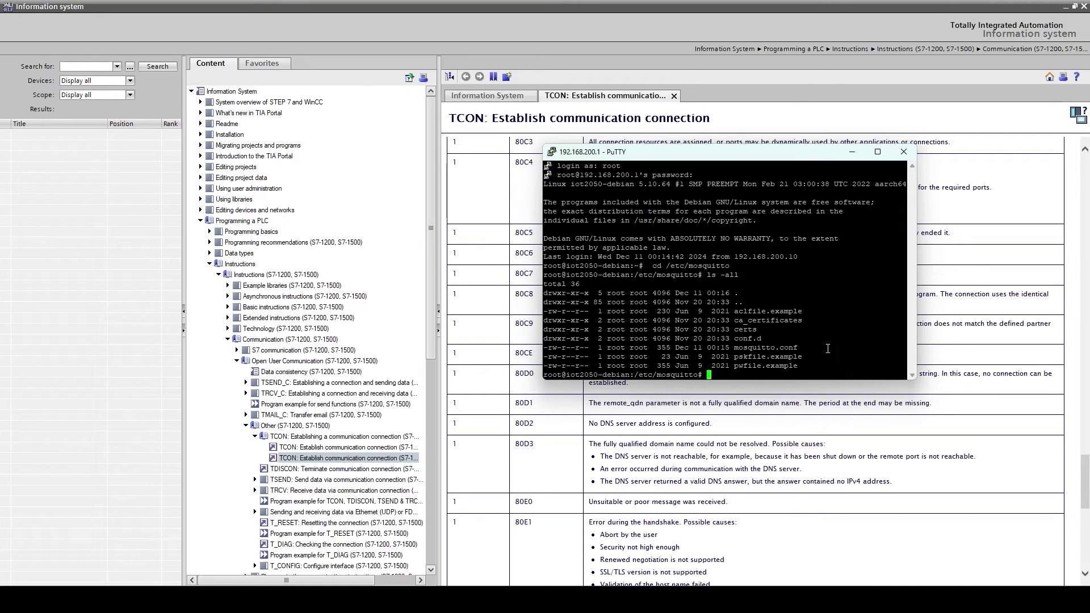
text(vim mosquitto.conf)
key(Return)
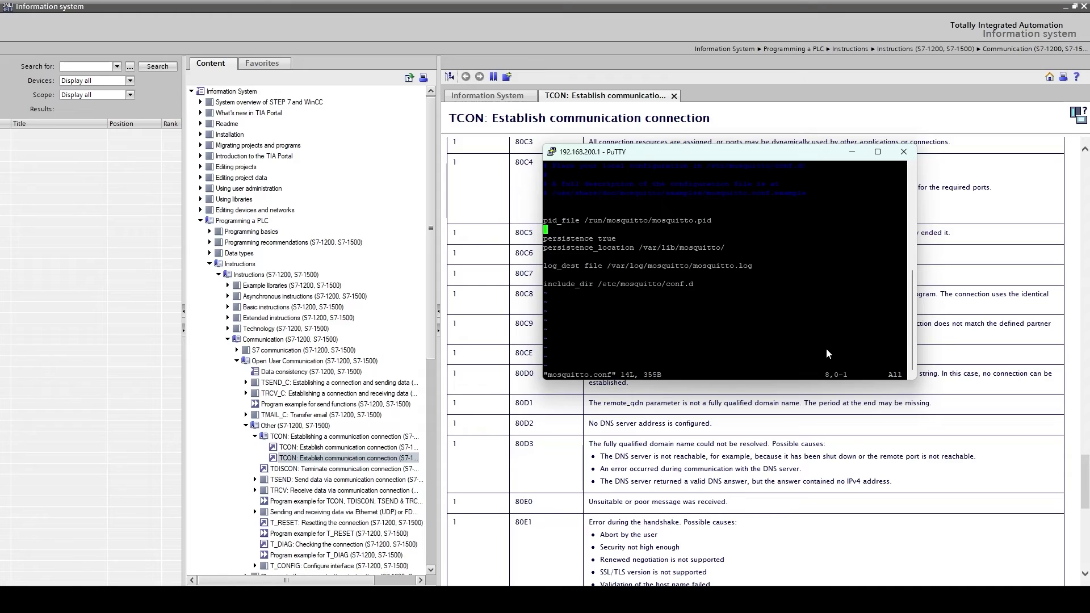
Step: Add 'allow_anonymous true' and 'listener 1883' to mosquitto.conf, then save and quit vim
text(illo)
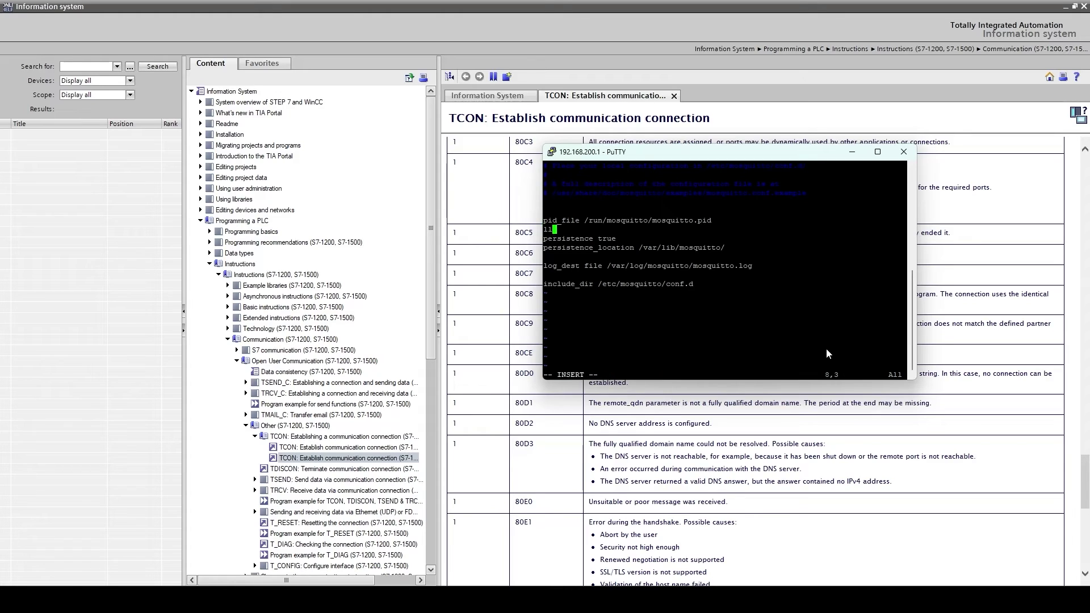
text(w)
key(BackSpace)
key(BackSpace)
key(BackSpace)
key(BackSpace)
text(allow_anonymous true)
key(Return)
text(listener)
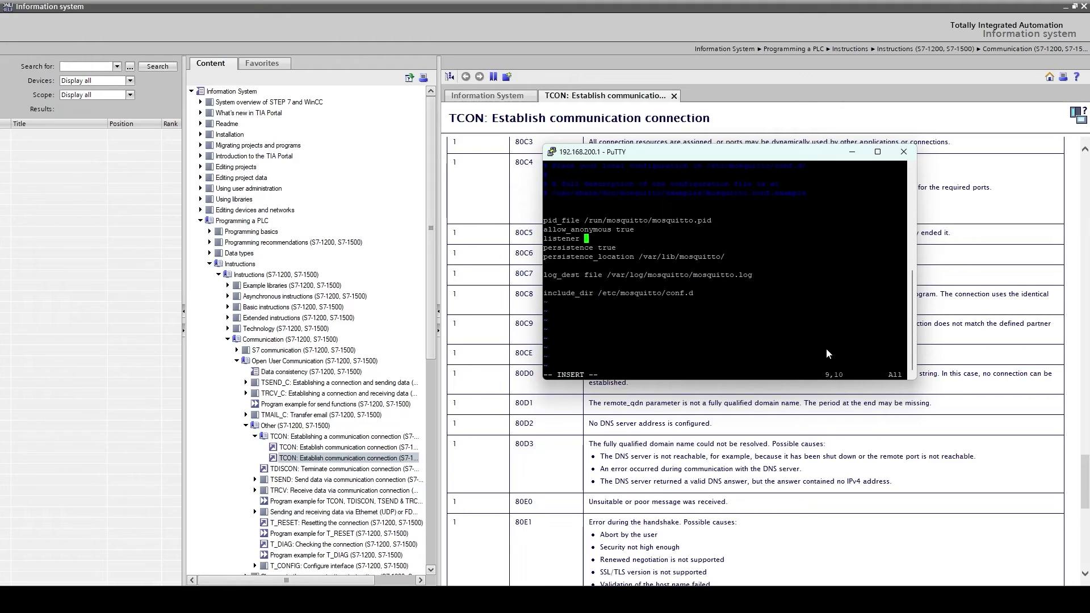
text( 1883)
key(Escape)
text(:w)
key(Return)
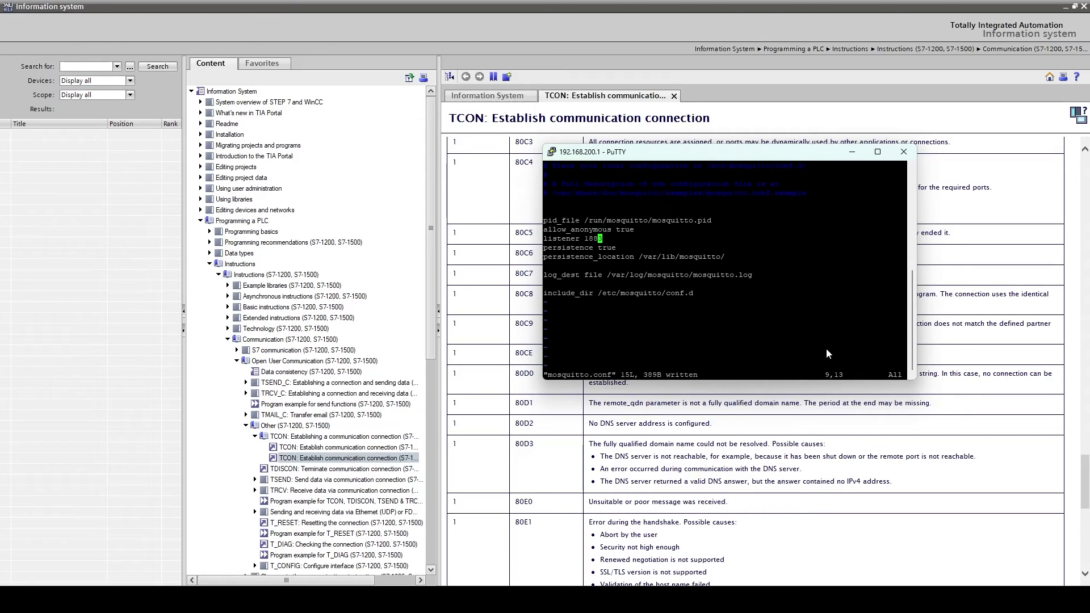
text(:qa)
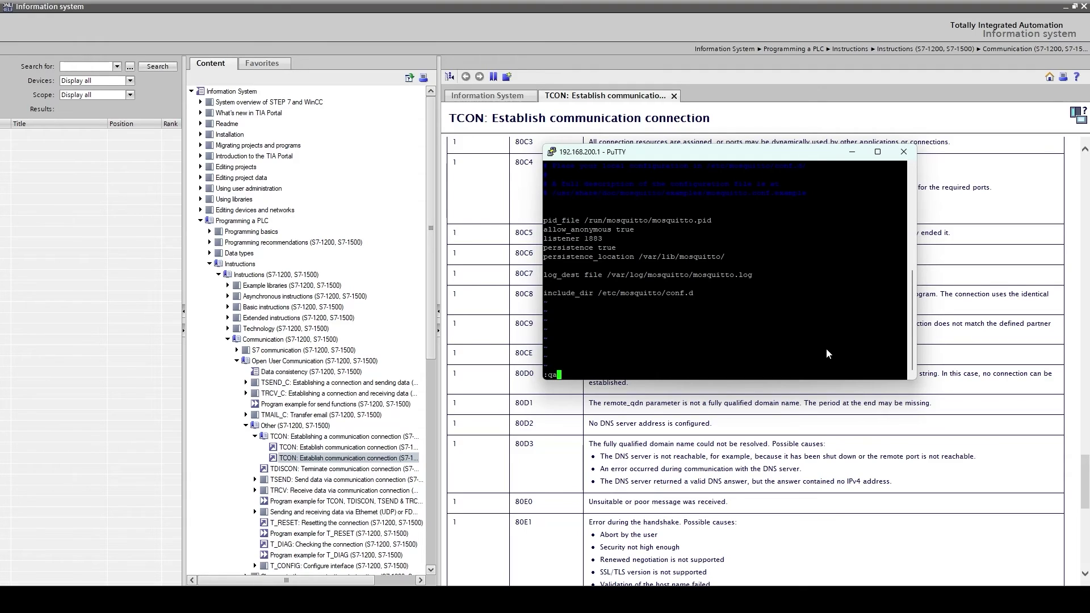
key(Return)
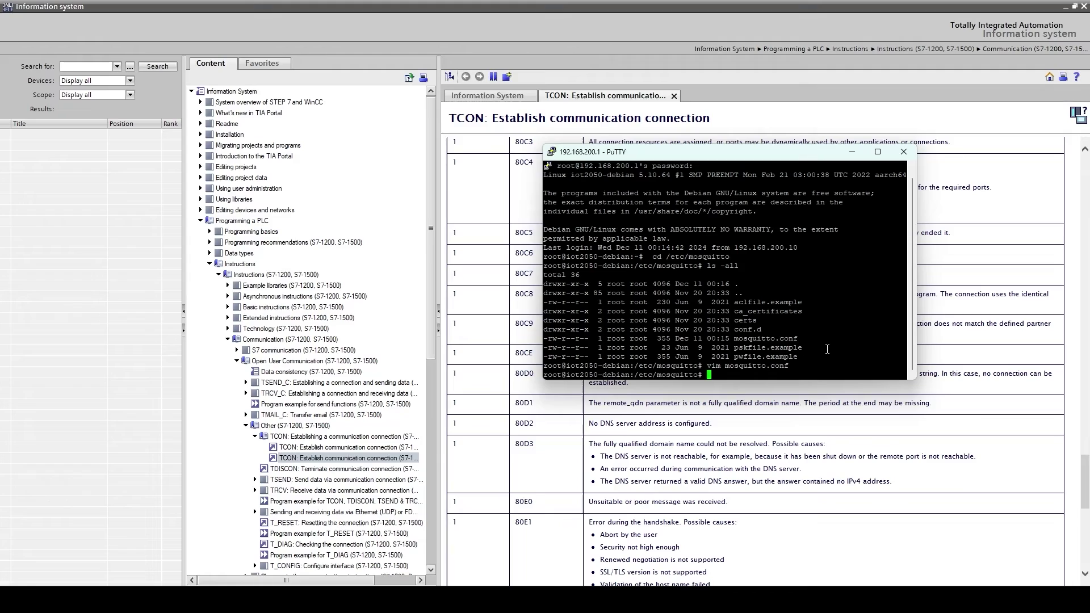
Step: Restart the broker with systemctl restart mosquitto and return to TIA Portal
text(systemctl restart mosquitto)
key(Return)
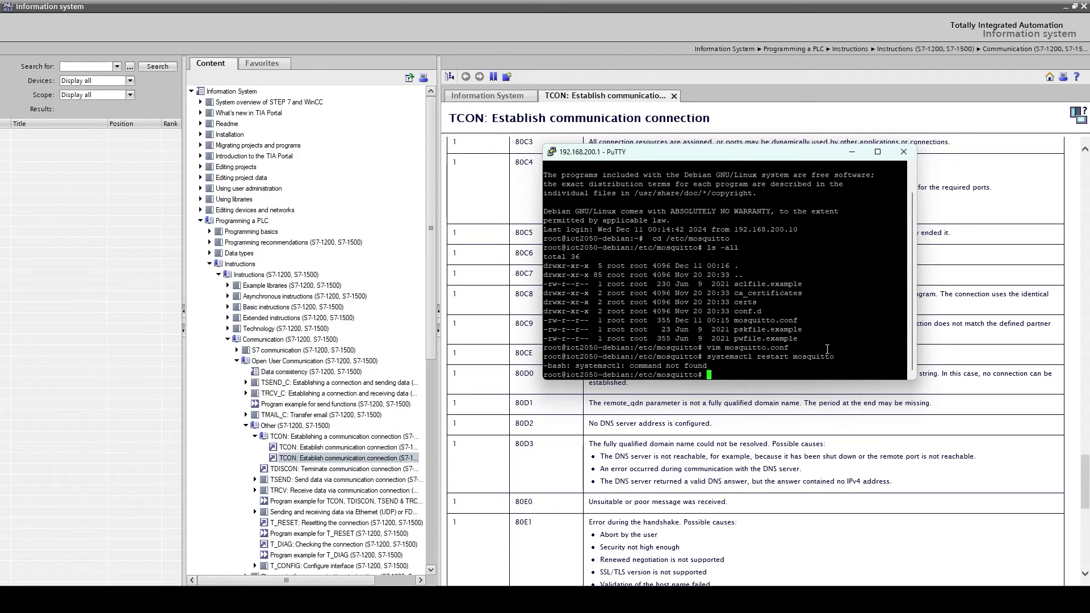
text(systemctl restart mosquitto)
key(Return)
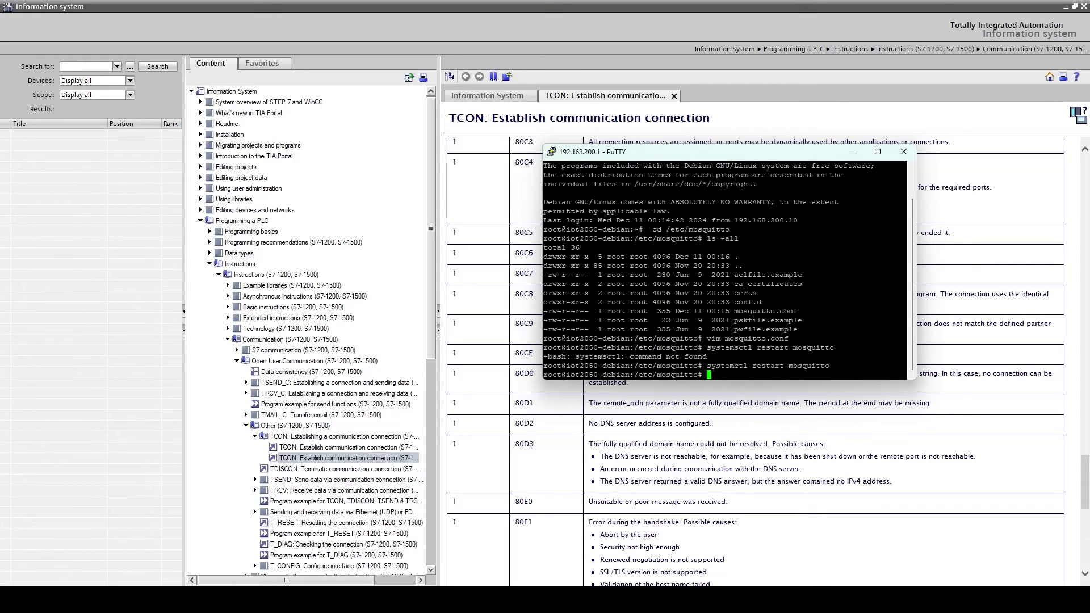
click(483, 547)
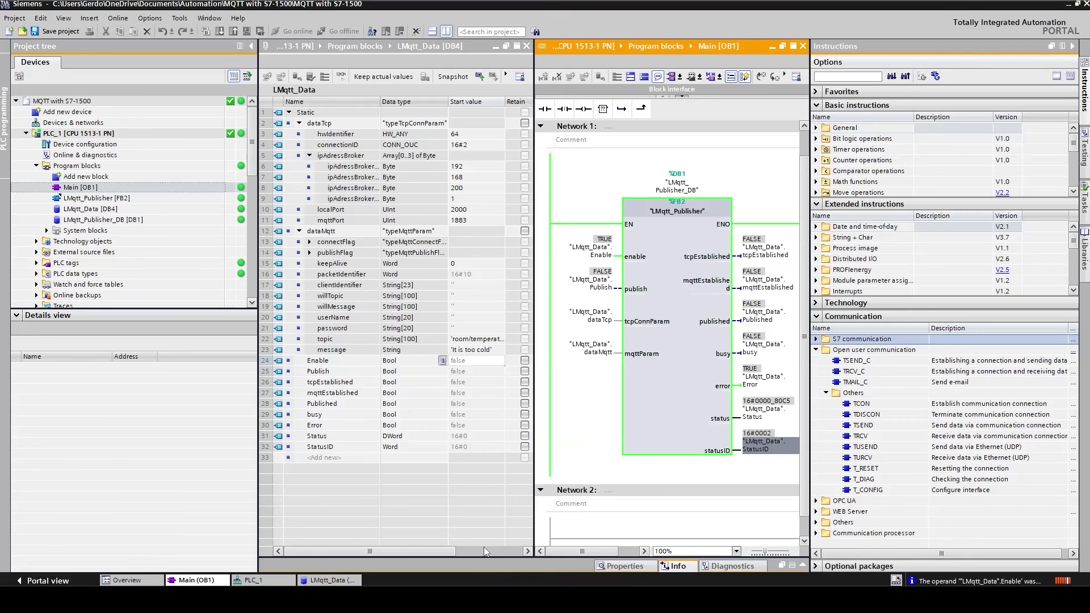
Step: Collapse the Instructions pane and toggle Enable to FALSE, then back to TRUE
click(1072, 47)
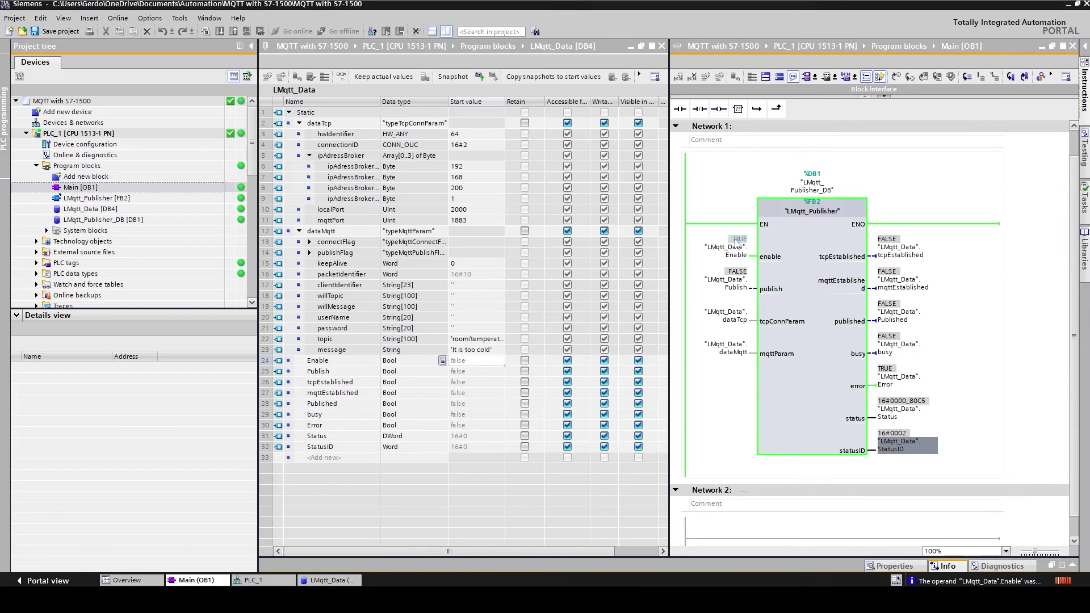
mouse_move(737, 246)
double_click(736, 246)
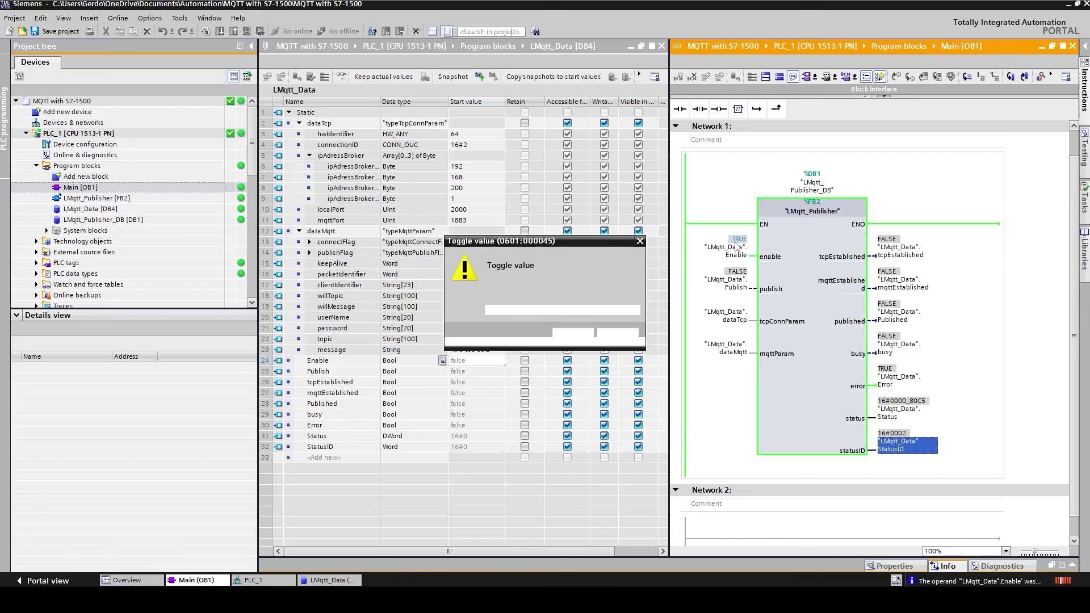
click(572, 334)
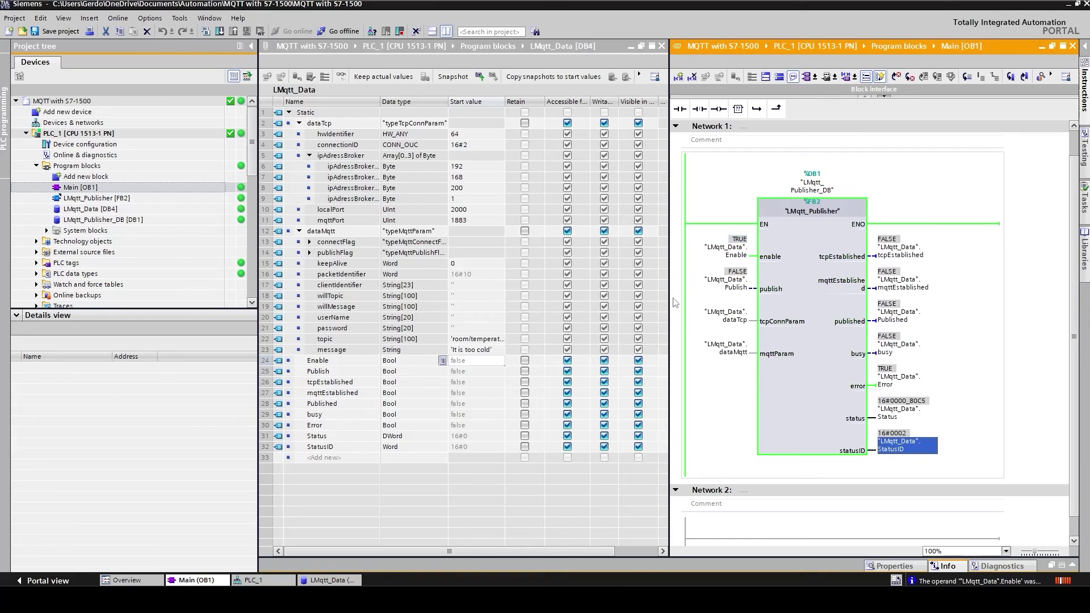
double_click(733, 243)
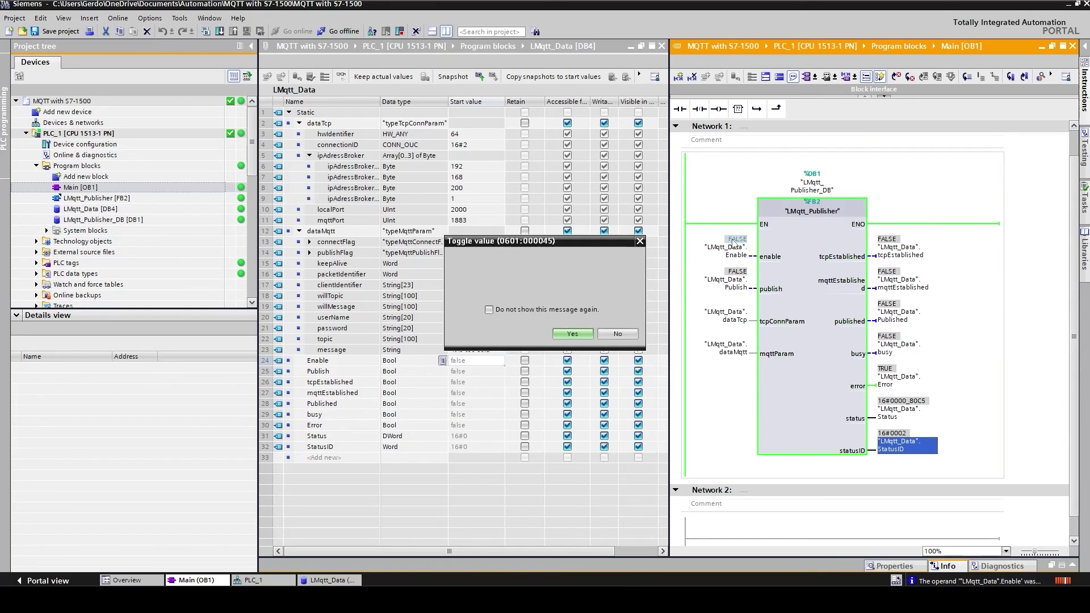
click(586, 333)
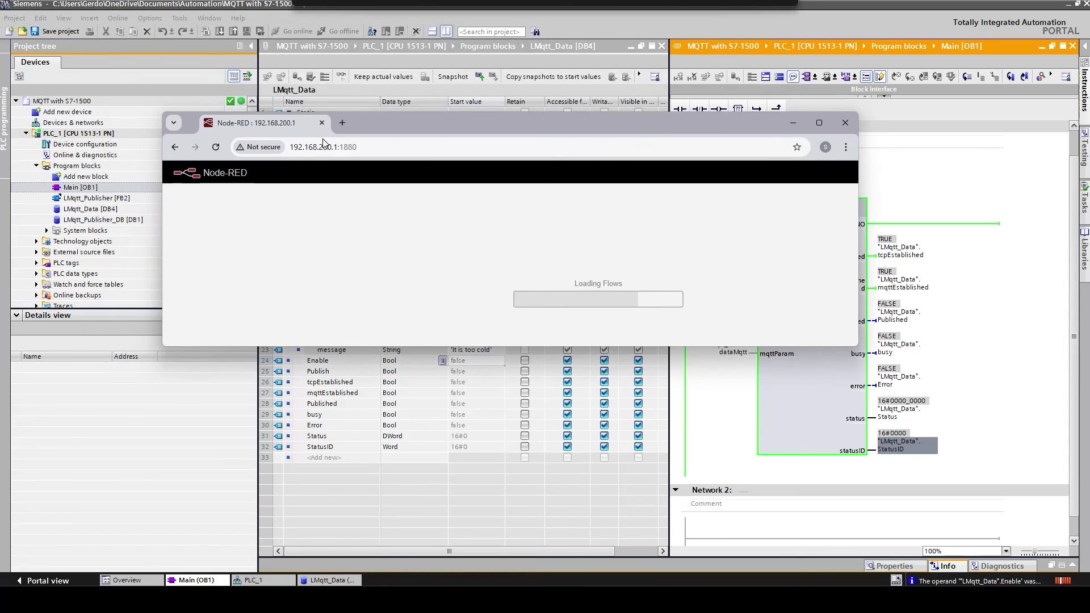
Step: In the maximized Node-RED editor, wire an mqtt in node to a debug node and open its settings
click(818, 124)
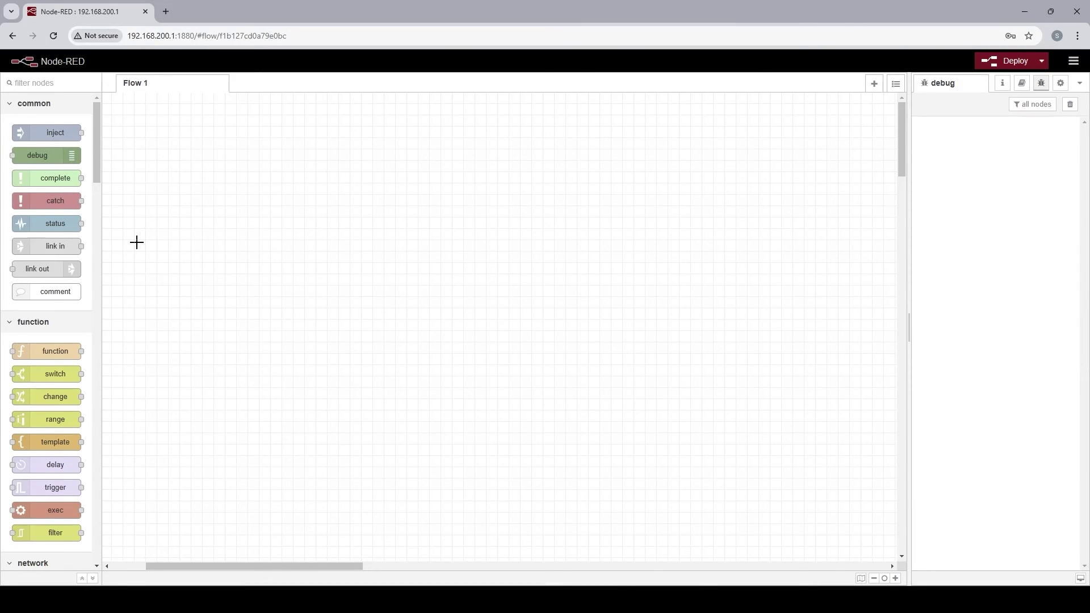
click(45, 82)
text(m)
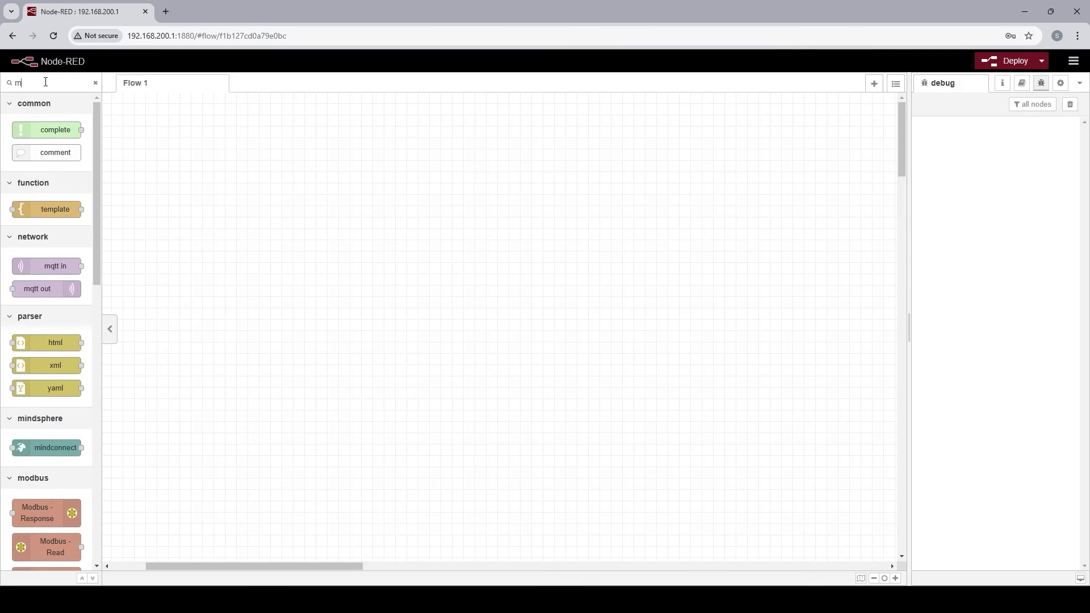
drag(32, 265, 297, 222)
click(95, 83)
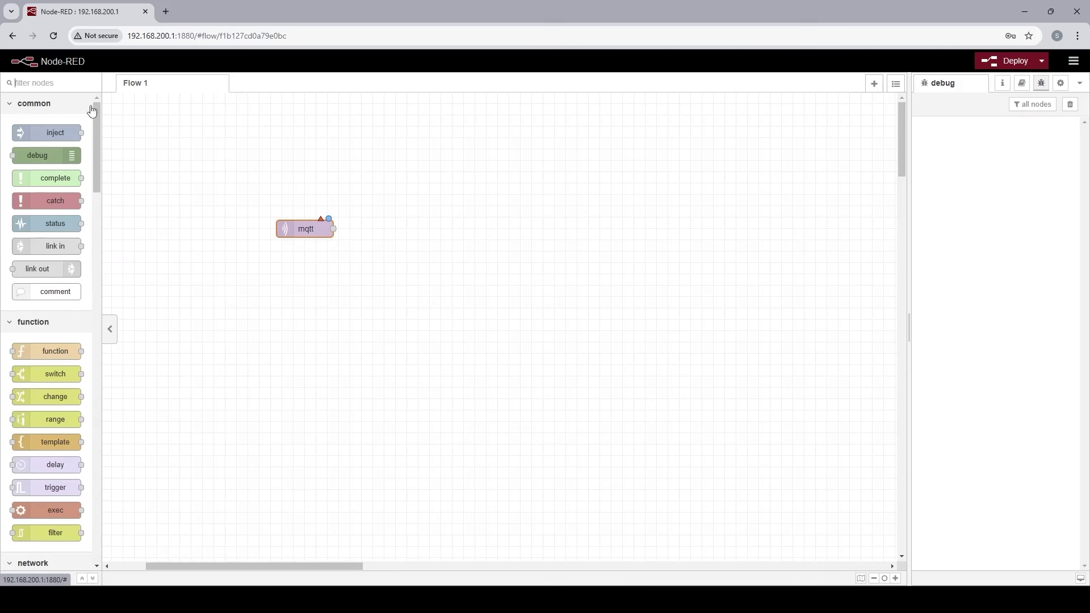
drag(37, 155, 494, 240)
drag(333, 229, 458, 244)
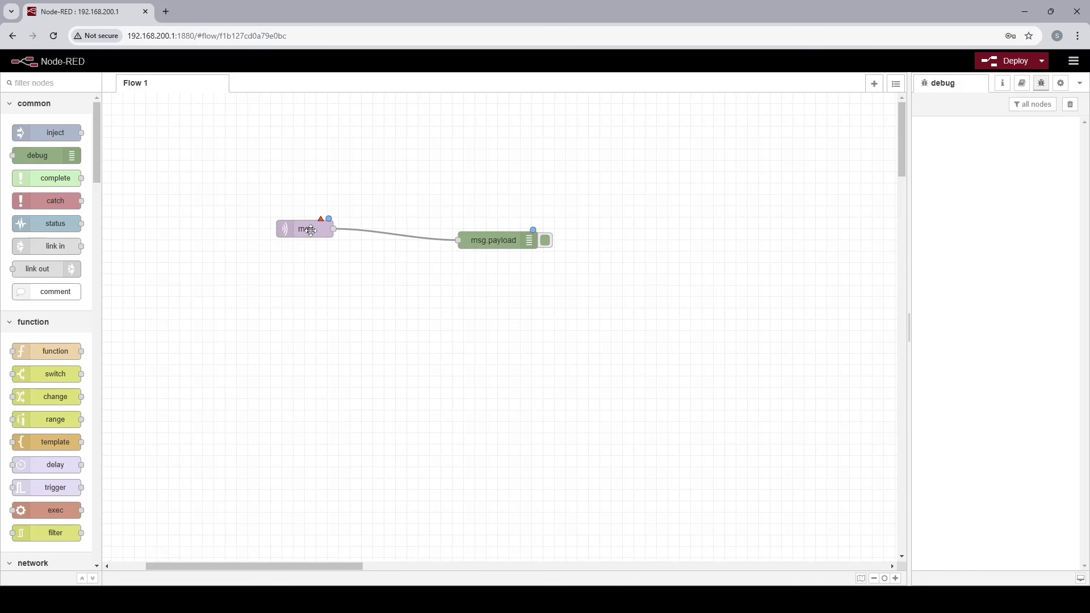
double_click(310, 230)
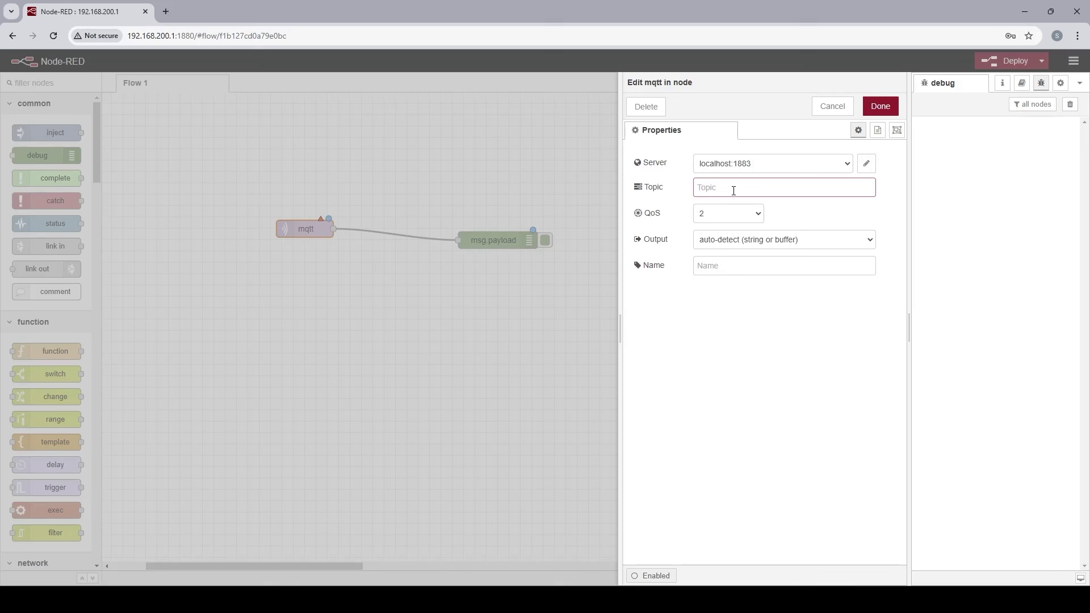
Step: Set the mqtt in node's topic to room/temperature and deploy the flow
text(room/temperature)
click(879, 110)
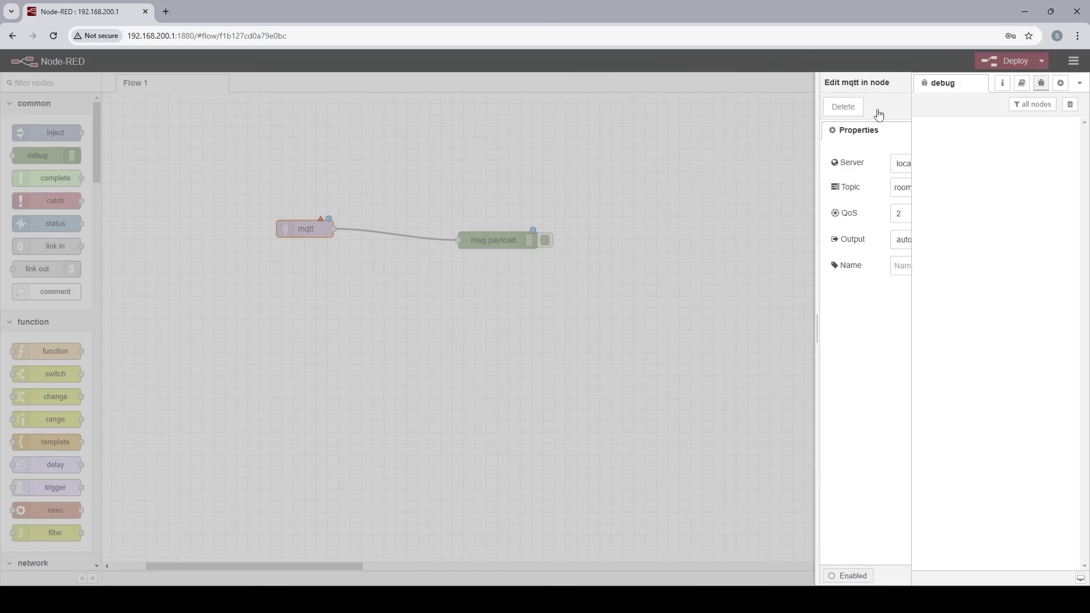
click(1017, 60)
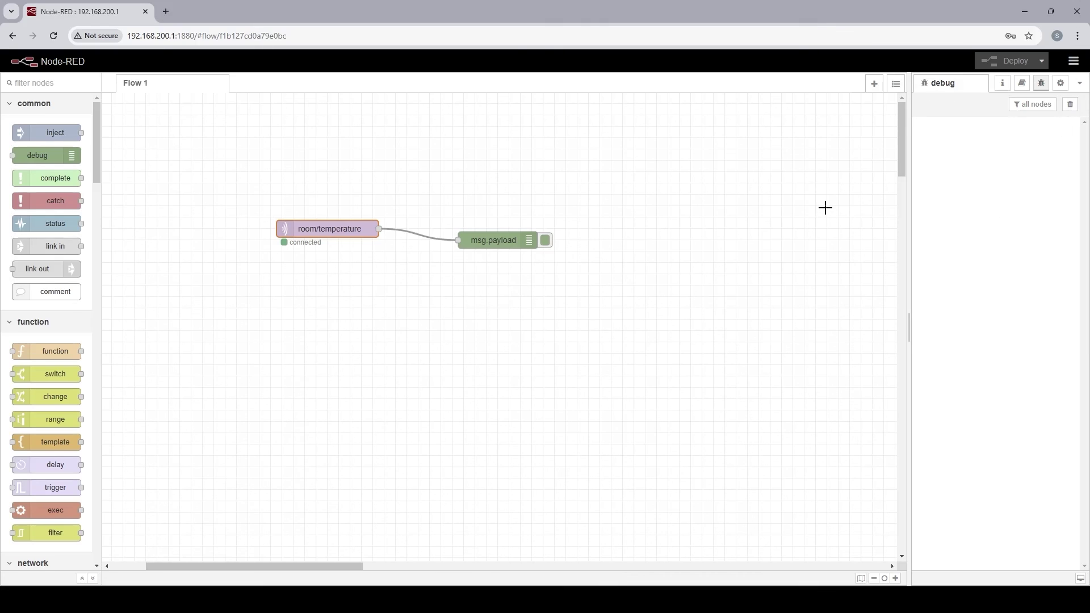
click(1050, 12)
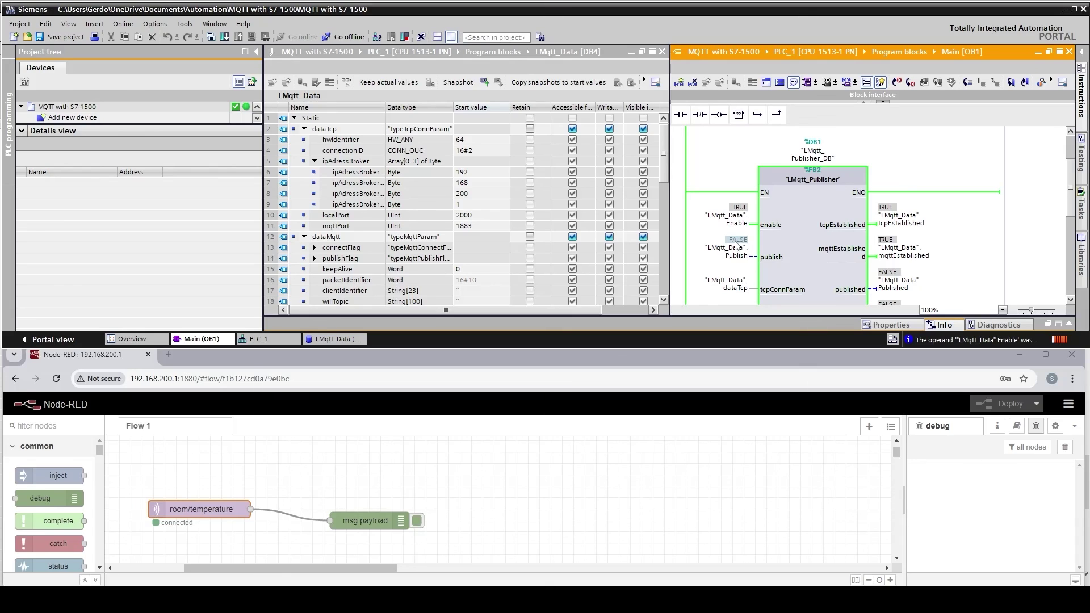
Step: Toggle Publish to TRUE with Ctrl+F2 and confirm, so 'It is too cold' is published
key(ctrl+F2)
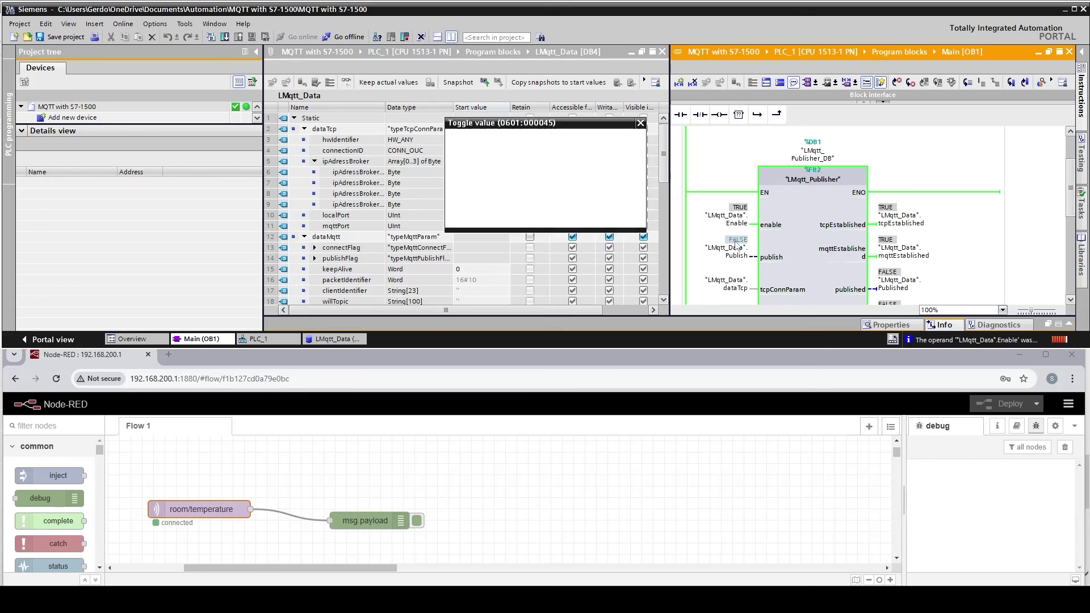
click(572, 216)
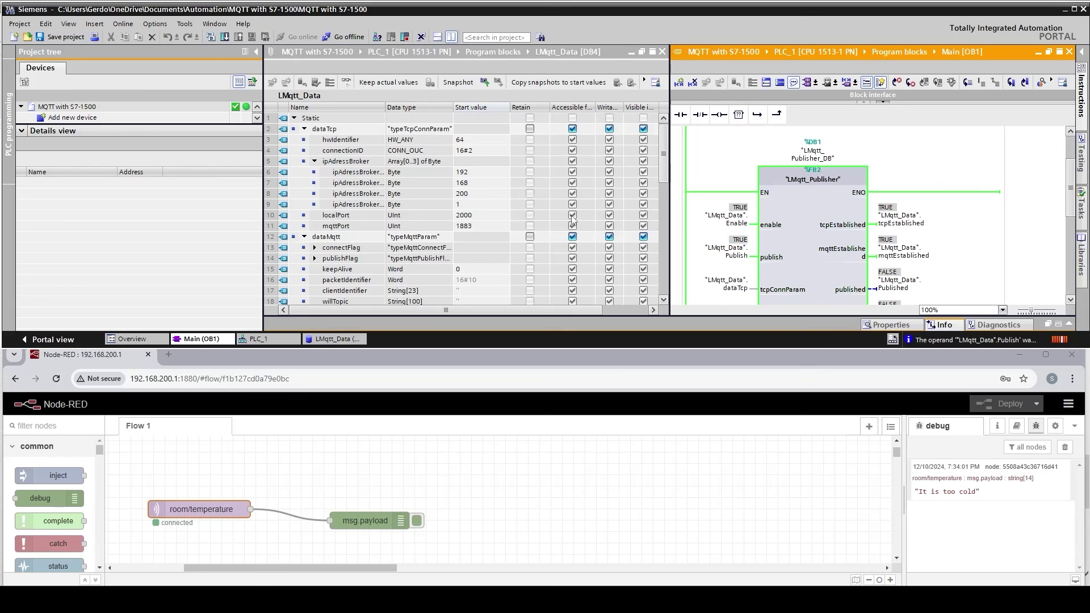